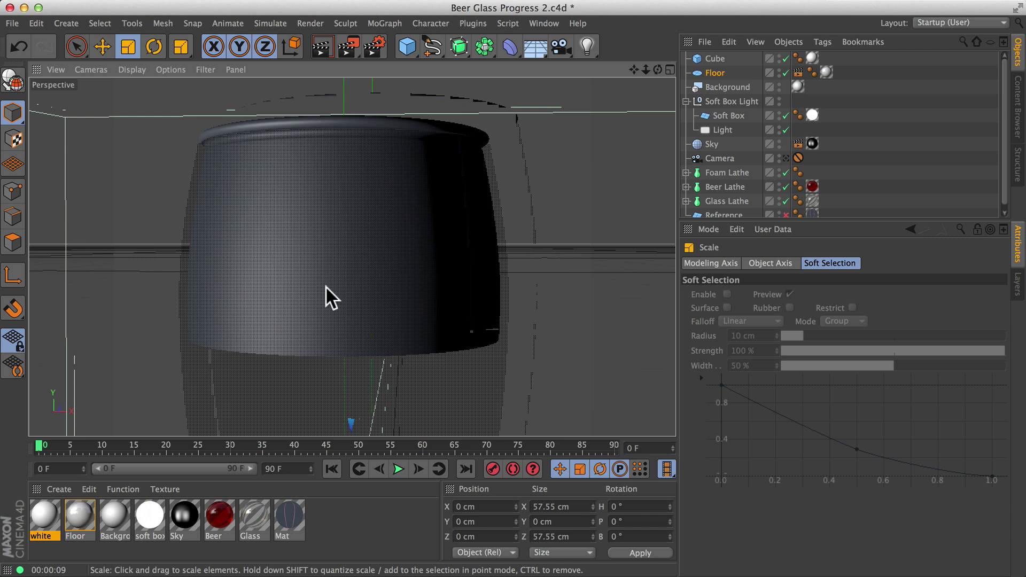
# Create a new material, open it for editing and name it Foam.
pyautogui.doubleClick(383, 530)
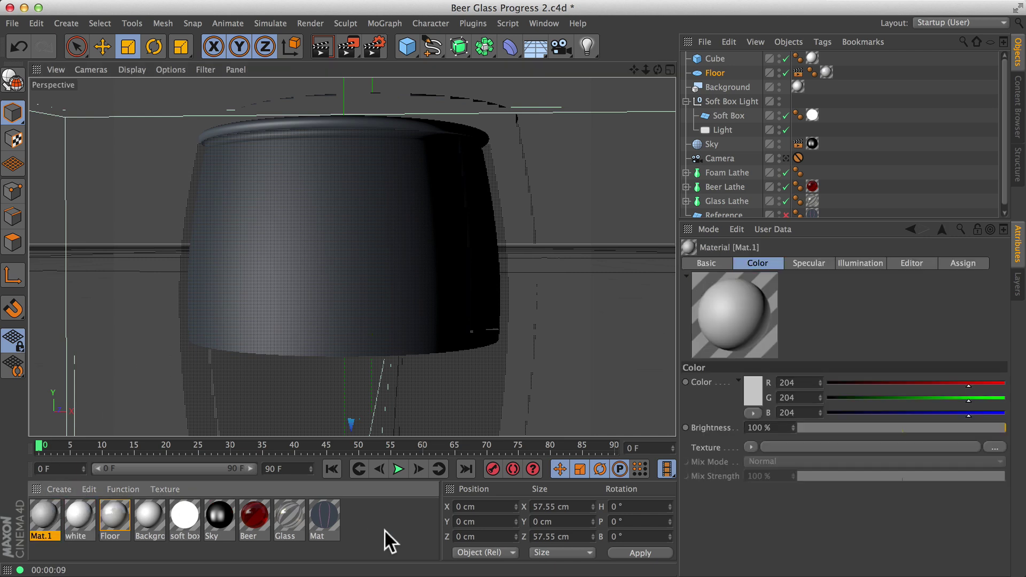
pyautogui.doubleClick(44, 510)
pyautogui.write('Foam')
pyautogui.press('Return')
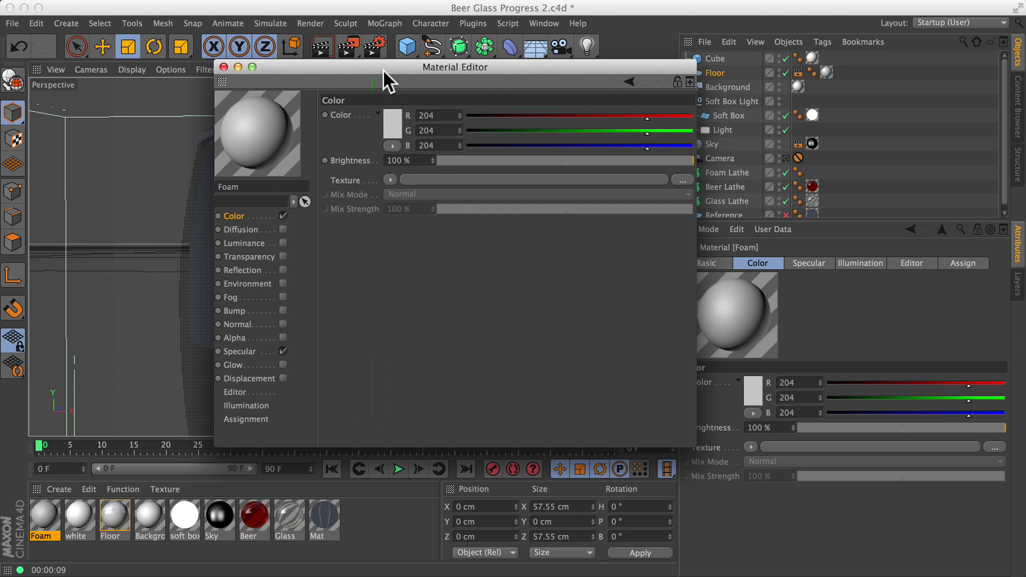
# Set the Foam material's color to a warm cream with R 222, G 210, B 192.
pyautogui.moveTo(383, 69); pyautogui.dragTo(685, 93)
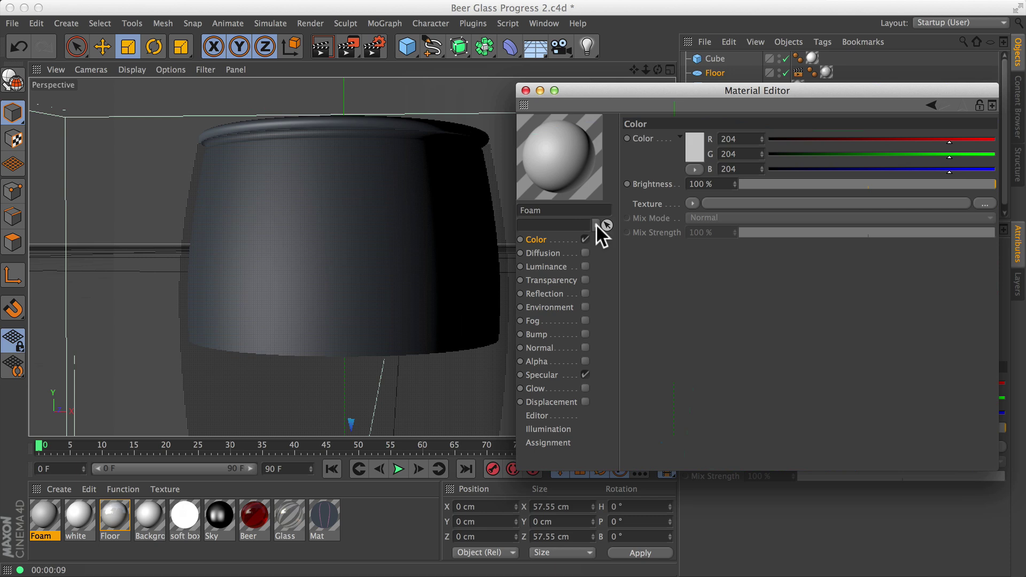
pyautogui.moveTo(673, 91); pyautogui.dragTo(470, 86)
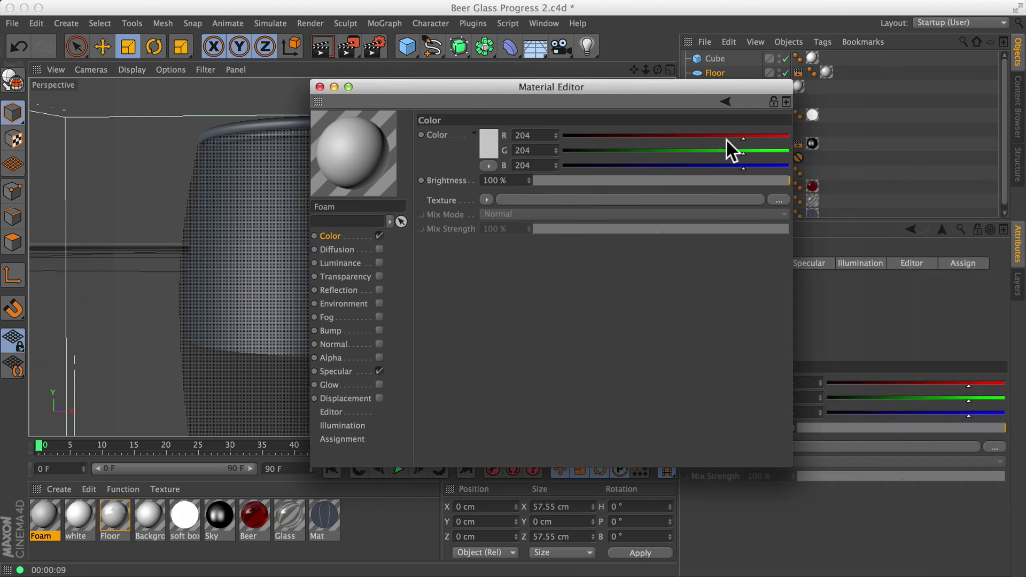
pyautogui.moveTo(743, 135); pyautogui.dragTo(758, 133)
pyautogui.moveTo(744, 166); pyautogui.dragTo(733, 166)
pyautogui.moveTo(422, 84); pyautogui.dragTo(548, 98)
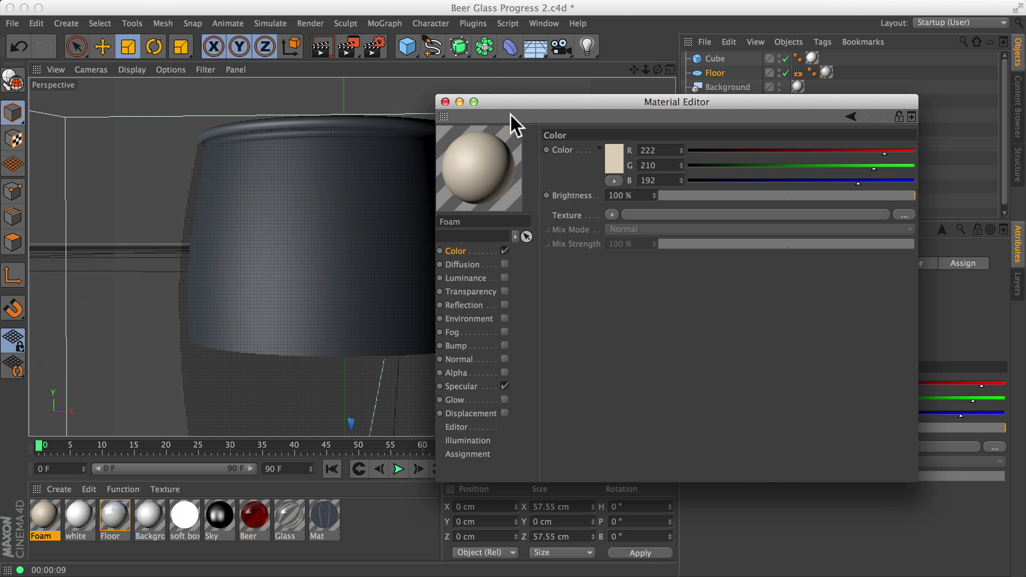
# Enable Luminance on the Foam material and load the Subsurface Scattering effect as its texture.
pyautogui.moveTo(531, 97); pyautogui.dragTo(558, 218)
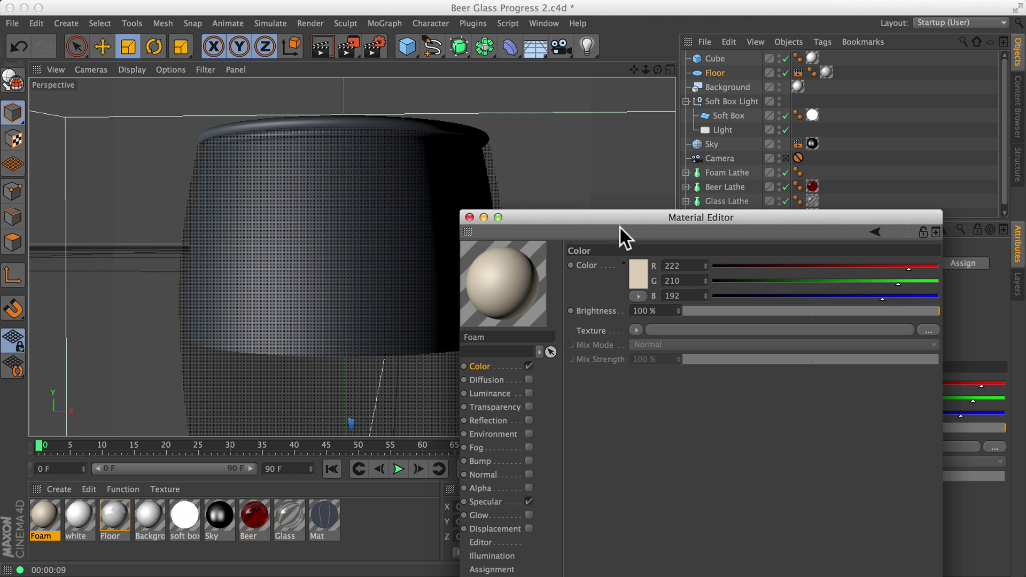
pyautogui.moveTo(621, 216); pyautogui.dragTo(462, 110)
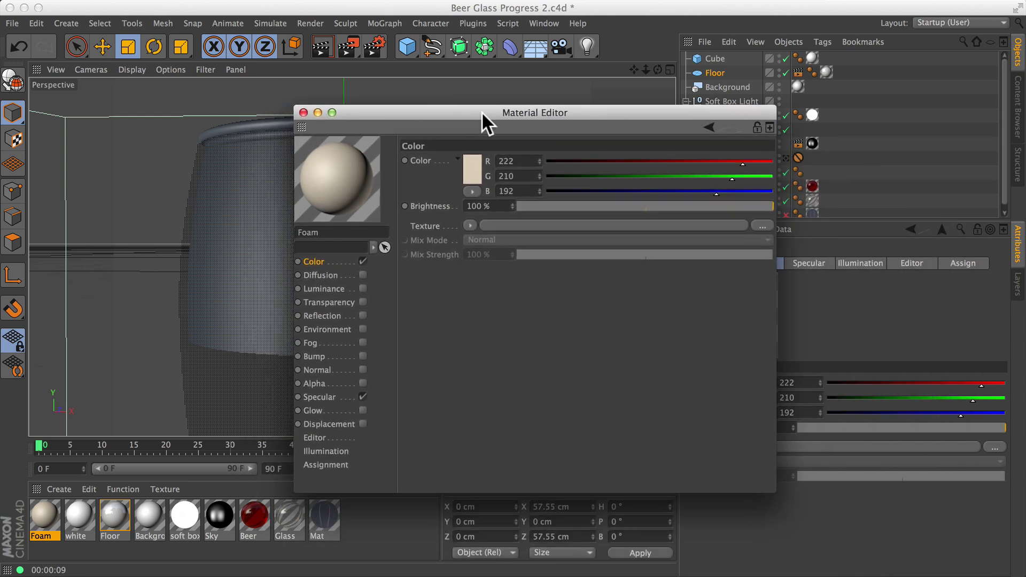
pyautogui.click(362, 288)
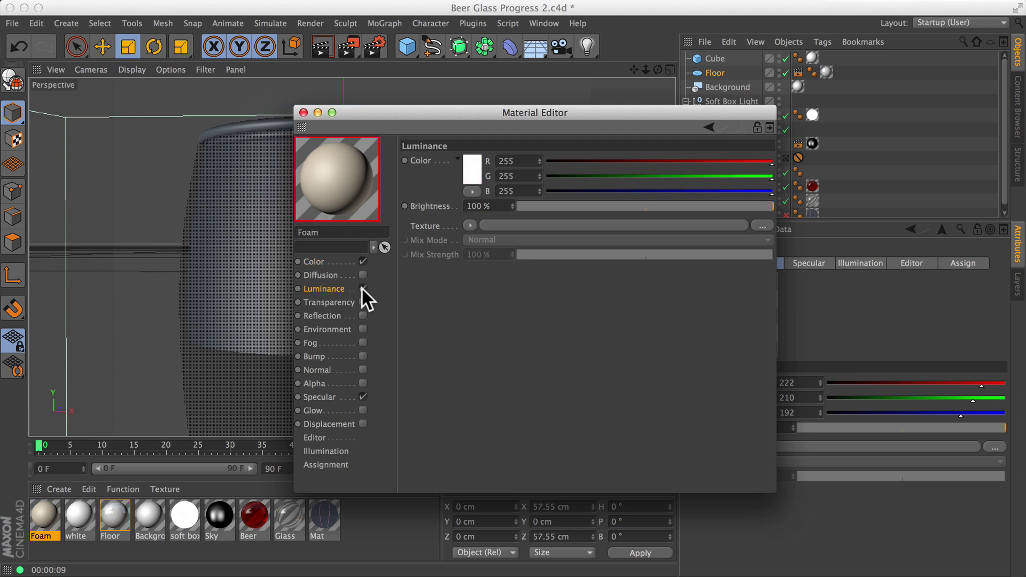
pyautogui.click(470, 225)
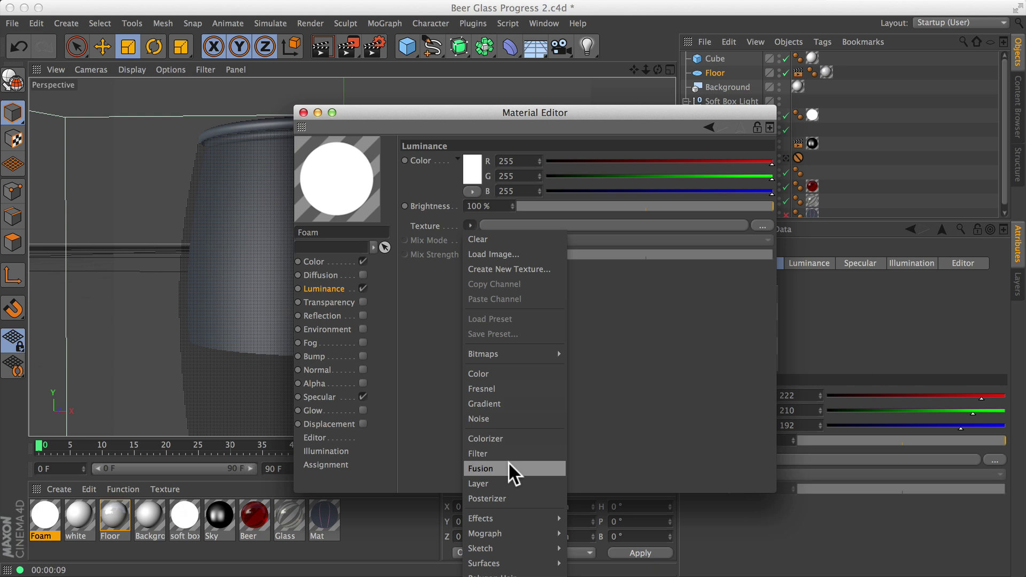
pyautogui.click(523, 115)
pyautogui.moveTo(522, 111); pyautogui.dragTo(489, 11)
pyautogui.click(436, 126)
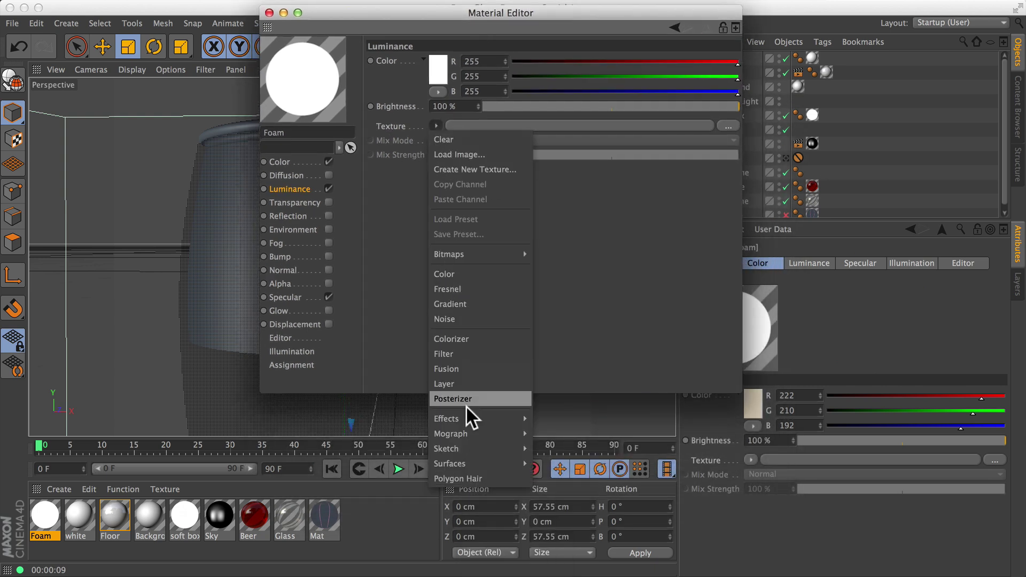
pyautogui.moveTo(461, 418)
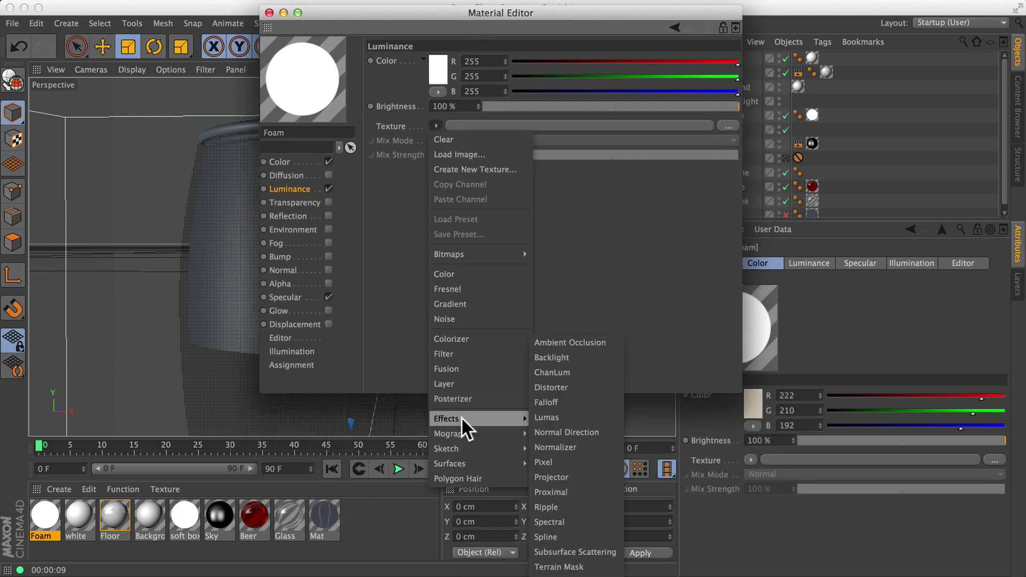
pyautogui.click(587, 552)
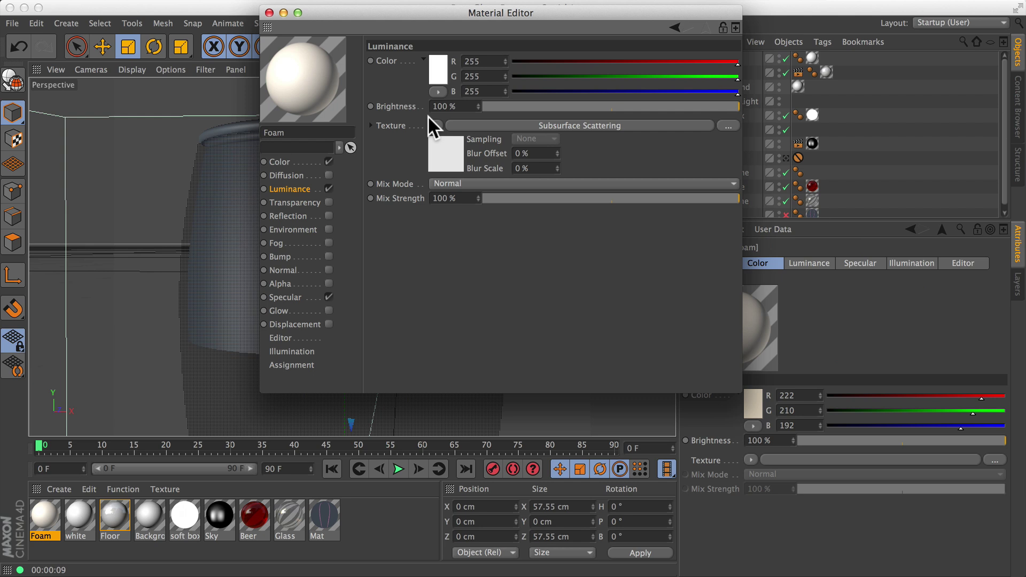
# Open the Subsurface Scattering shader's properties and choose the Marble preset.
pyautogui.click(628, 126)
pyautogui.moveTo(526, 16); pyautogui.dragTo(508, 40)
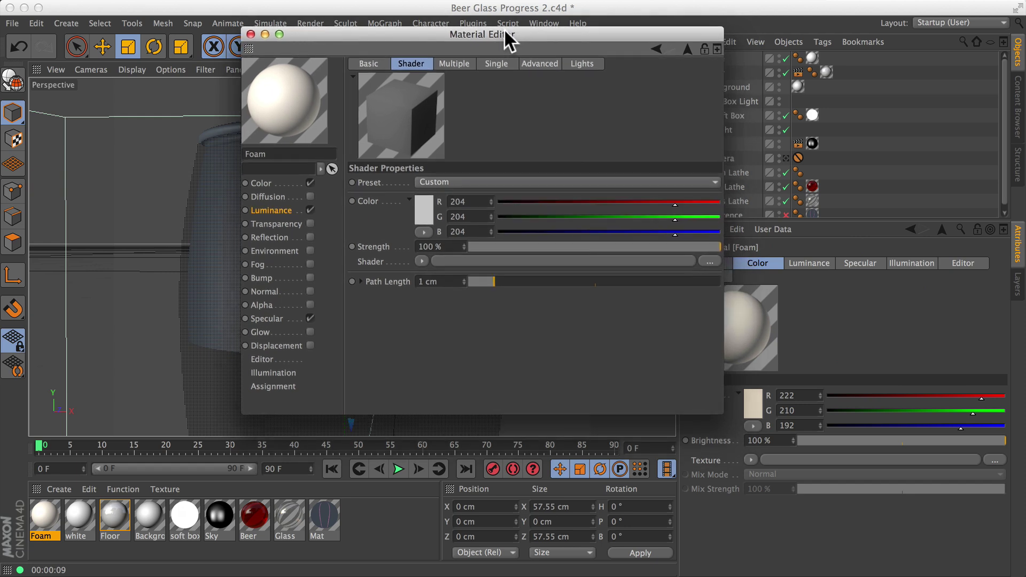
pyautogui.moveTo(502, 34); pyautogui.dragTo(448, 23)
pyautogui.click(411, 167)
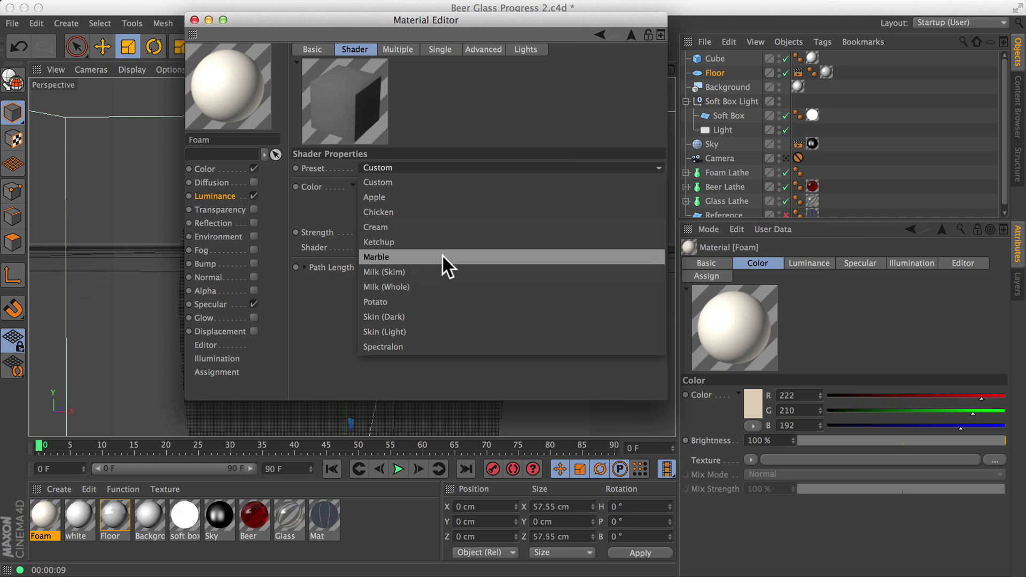
pyautogui.click(393, 253)
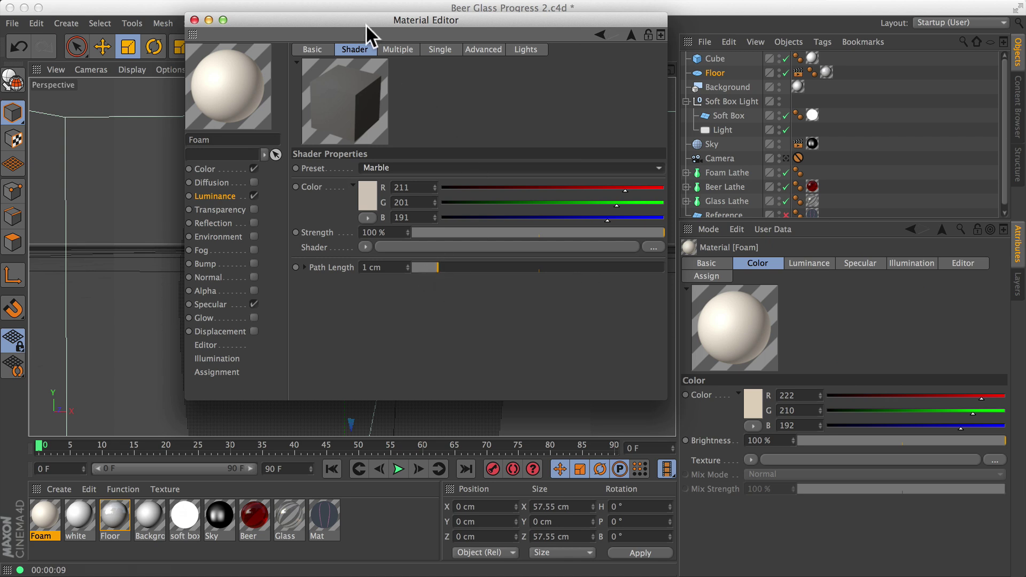
# Assign the Foam material to the Foam Lathe object and render the perspective view to check it.
pyautogui.moveTo(312, 20); pyautogui.dragTo(727, 162)
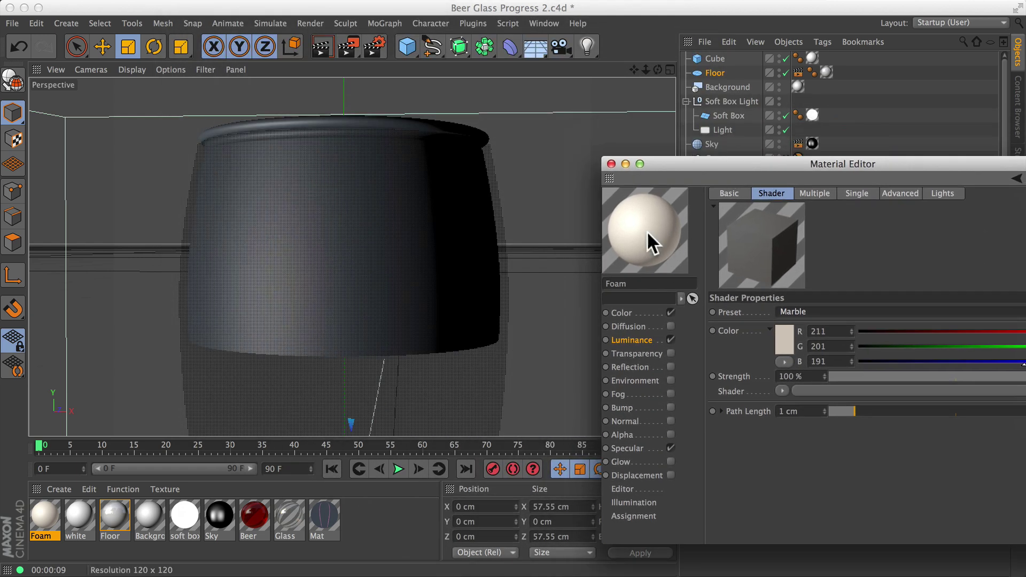
pyautogui.moveTo(650, 230)
pyautogui.mouseDown()
pyautogui.moveTo(778, 67)
pyautogui.moveTo(738, 56)
pyautogui.moveTo(652, 229)
pyautogui.mouseUp()
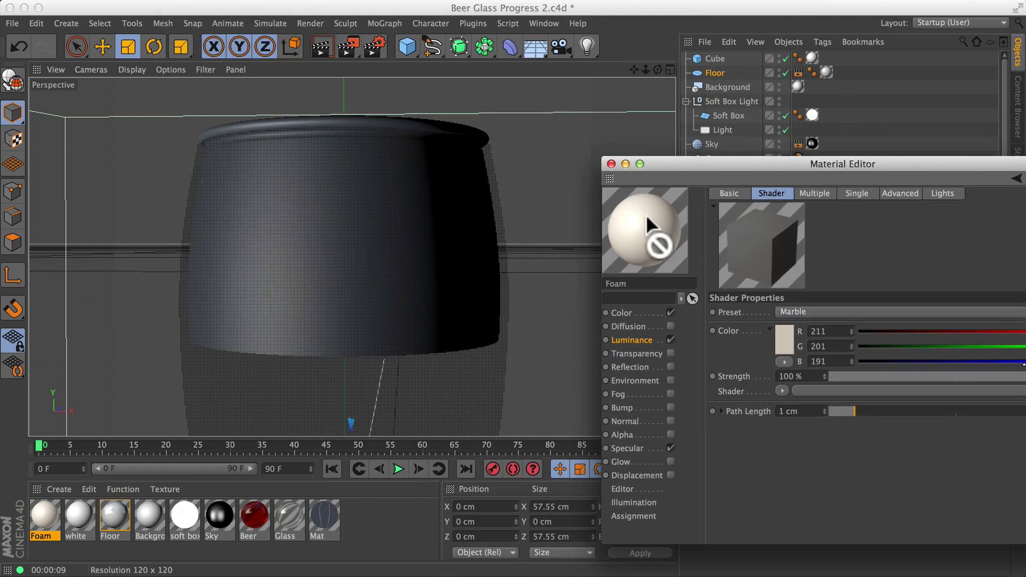
pyautogui.moveTo(678, 159); pyautogui.dragTo(193, 63)
pyautogui.moveTo(181, 150); pyautogui.dragTo(717, 163)
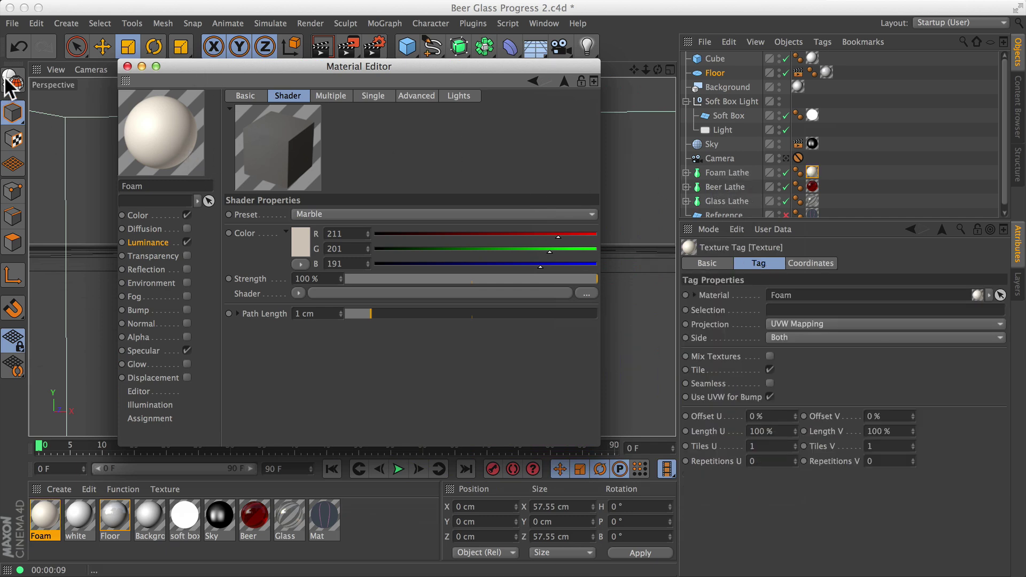
pyautogui.moveTo(181, 63); pyautogui.dragTo(737, 219)
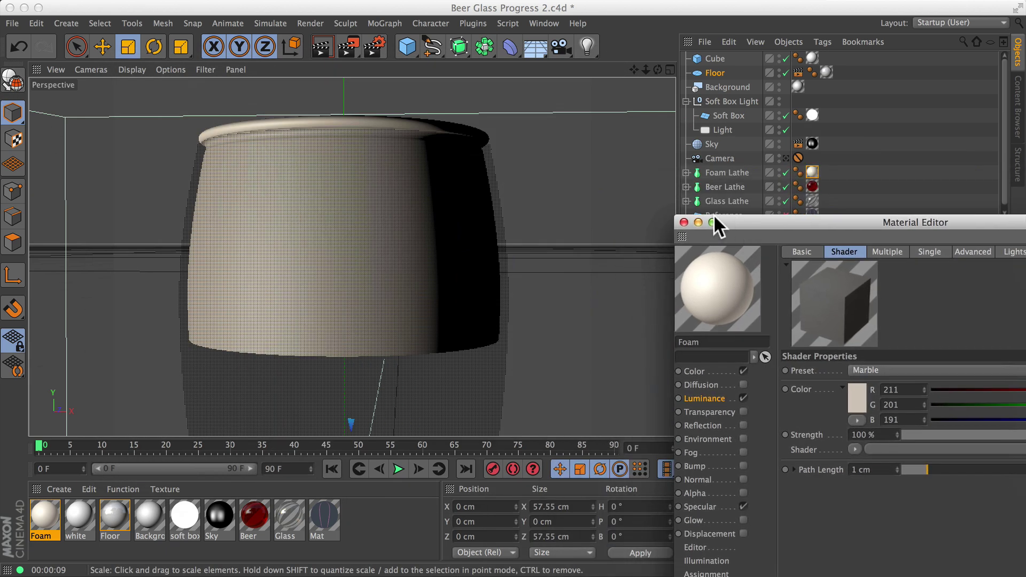
pyautogui.click(325, 41)
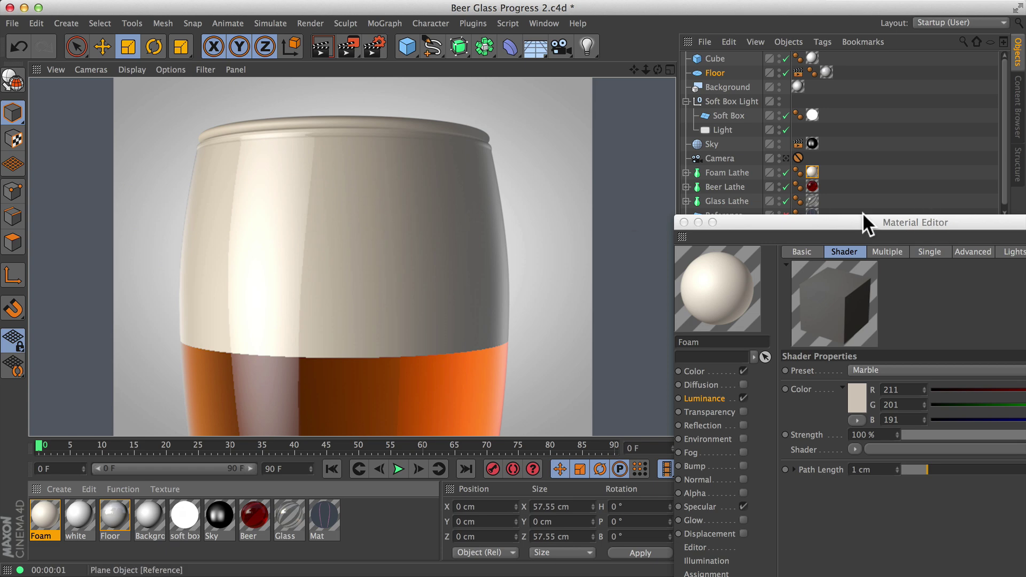
# Enable Reflection on the Foam material with brightness at 12% and render the perspective view again.
pyautogui.moveTo(857, 216); pyautogui.dragTo(710, 64)
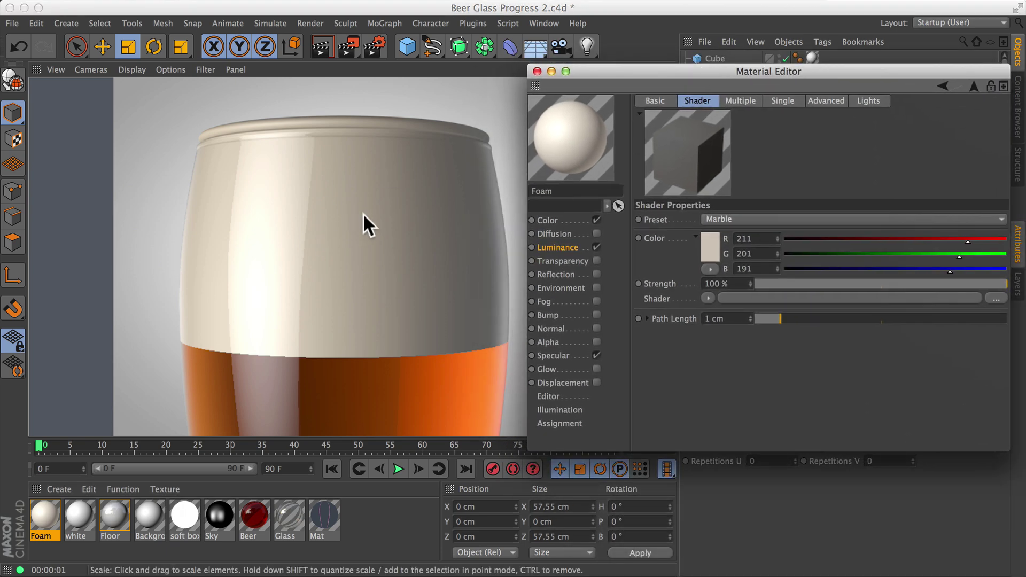
pyautogui.click(593, 274)
pyautogui.moveTo(732, 72); pyautogui.dragTo(623, 69)
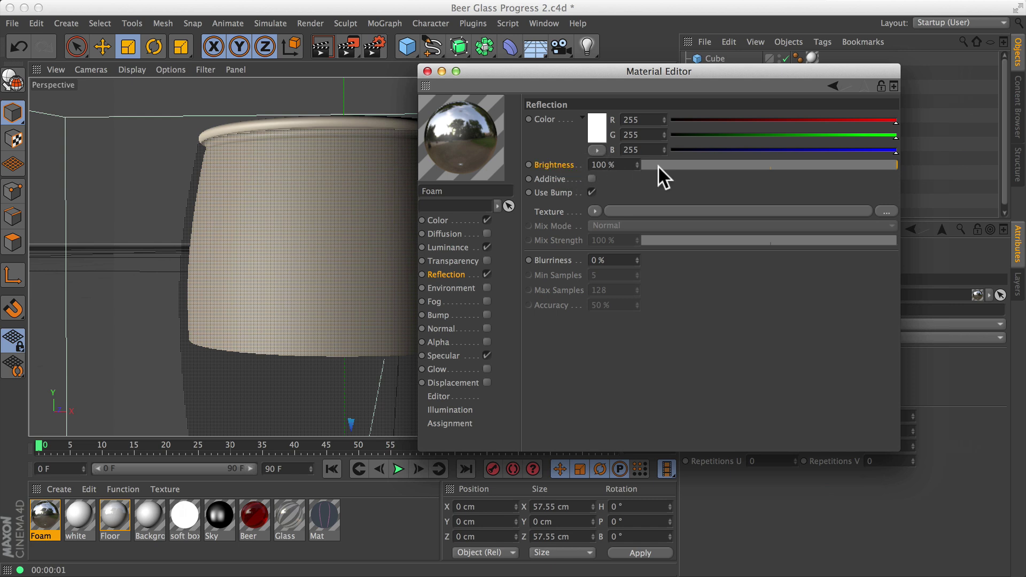
pyautogui.moveTo(725, 165); pyautogui.dragTo(668, 167)
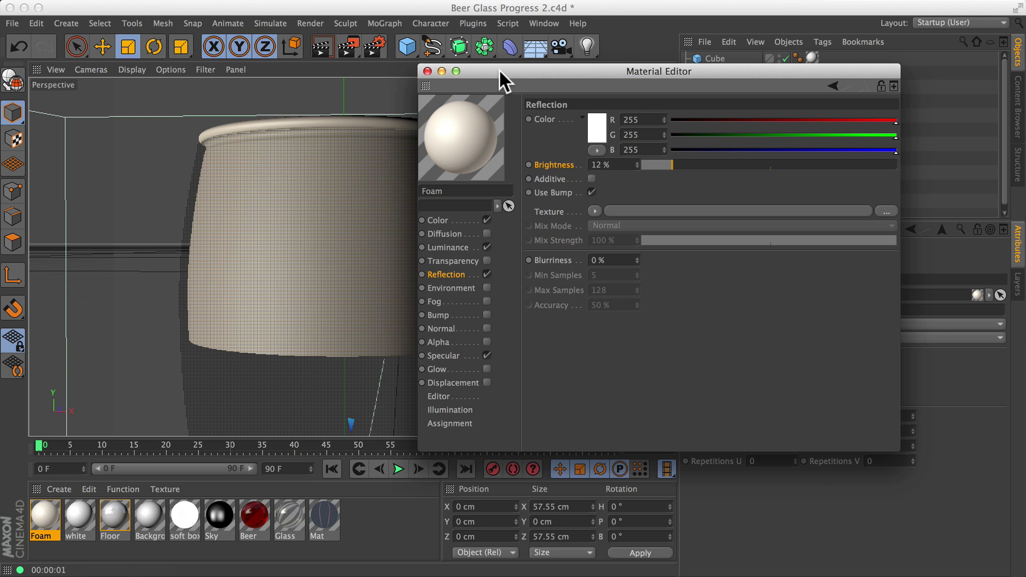
pyautogui.moveTo(500, 68); pyautogui.dragTo(745, 121)
pyautogui.click(329, 50)
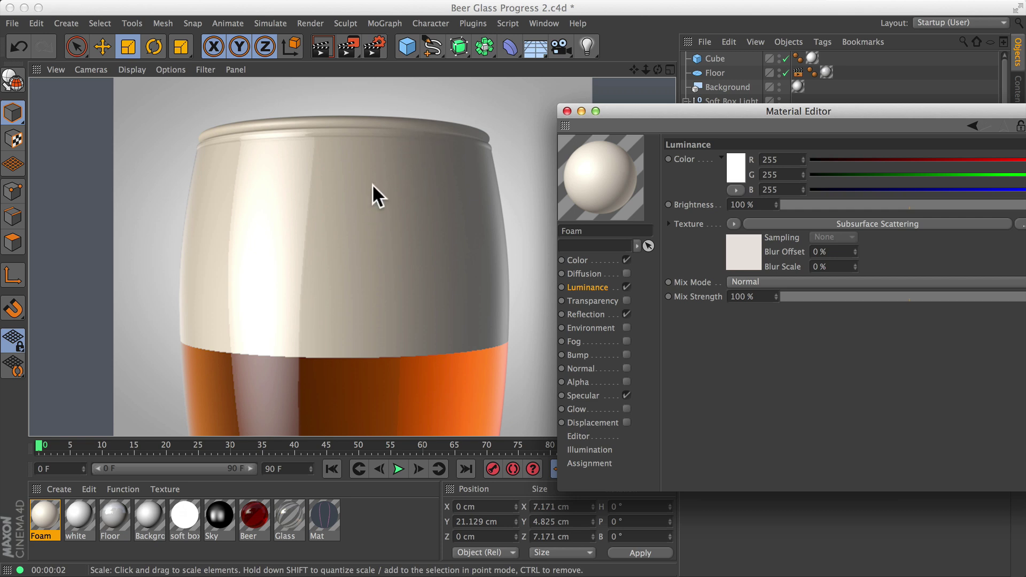
# Enable the Foam material's Bump channel and load a Noise shader as its texture.
pyautogui.click(596, 355)
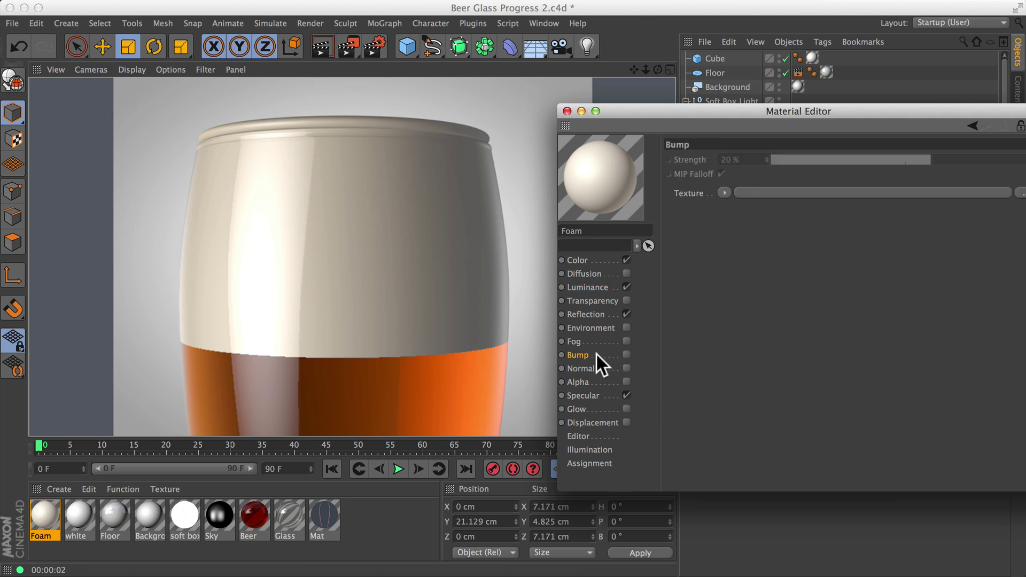
pyautogui.click(626, 354)
pyautogui.moveTo(729, 113); pyautogui.dragTo(515, 106)
pyautogui.click(511, 185)
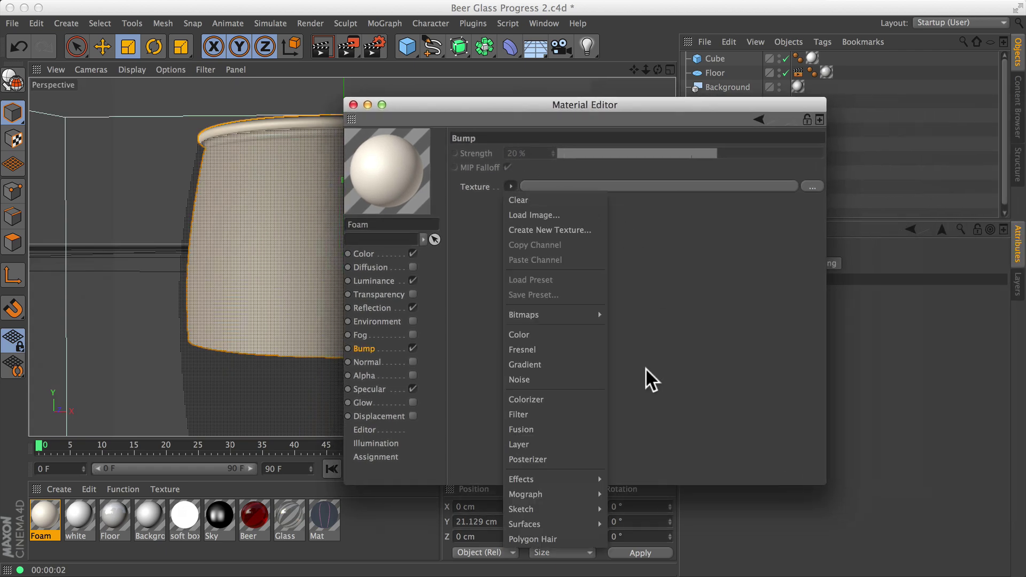
pyautogui.click(588, 375)
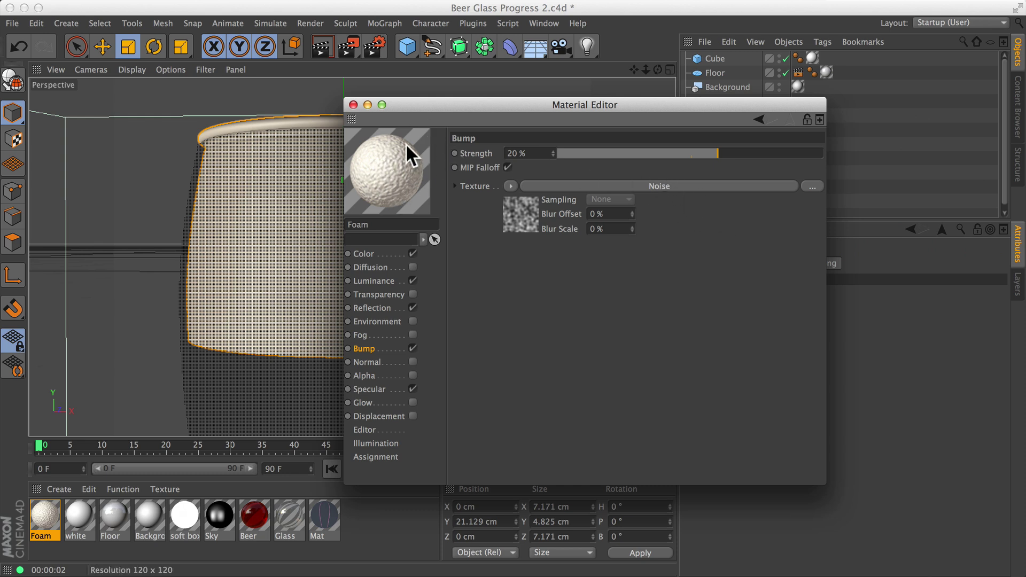
# Open the bump's Noise shader and set its noise type to Voronoi 1 from the noise previews.
pyautogui.click(670, 185)
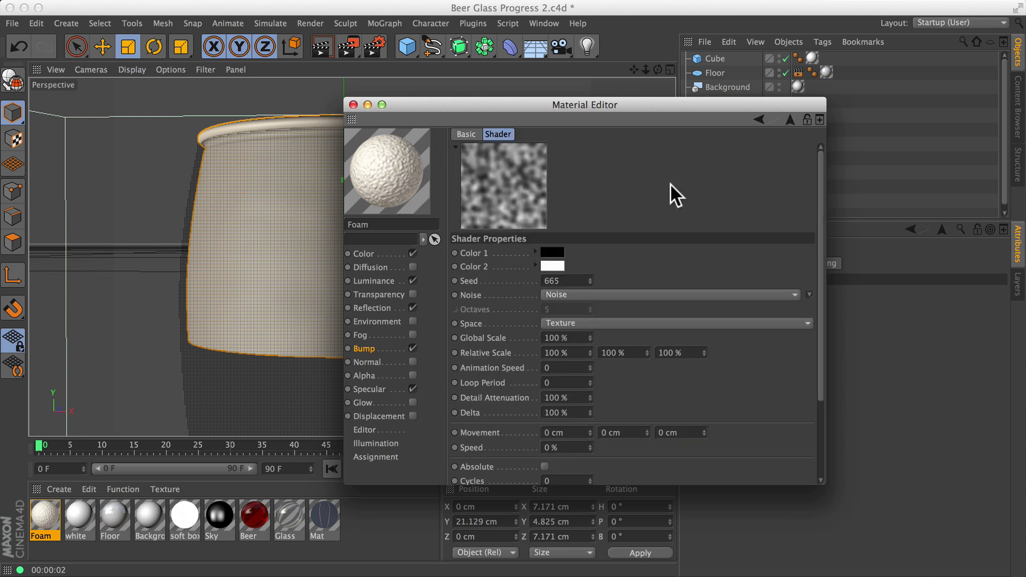
pyautogui.moveTo(627, 102); pyautogui.dragTo(563, 8)
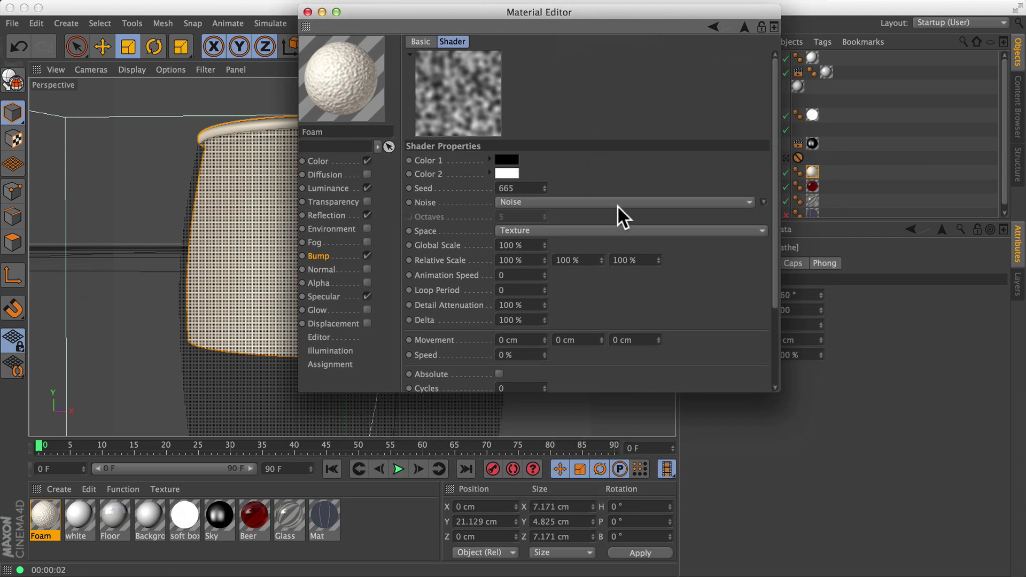
pyautogui.moveTo(777, 149); pyautogui.dragTo(776, 233)
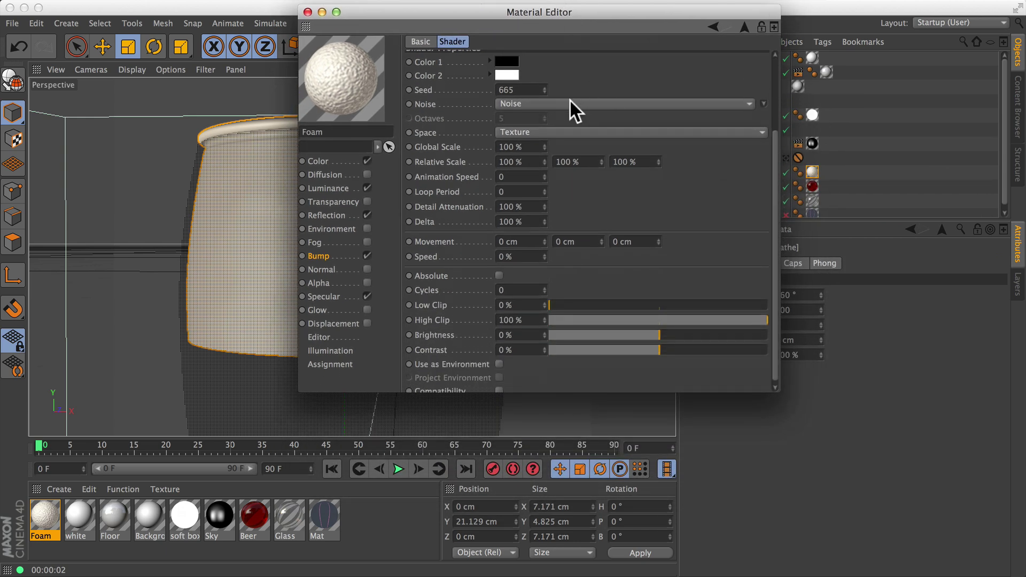
pyautogui.click(570, 103)
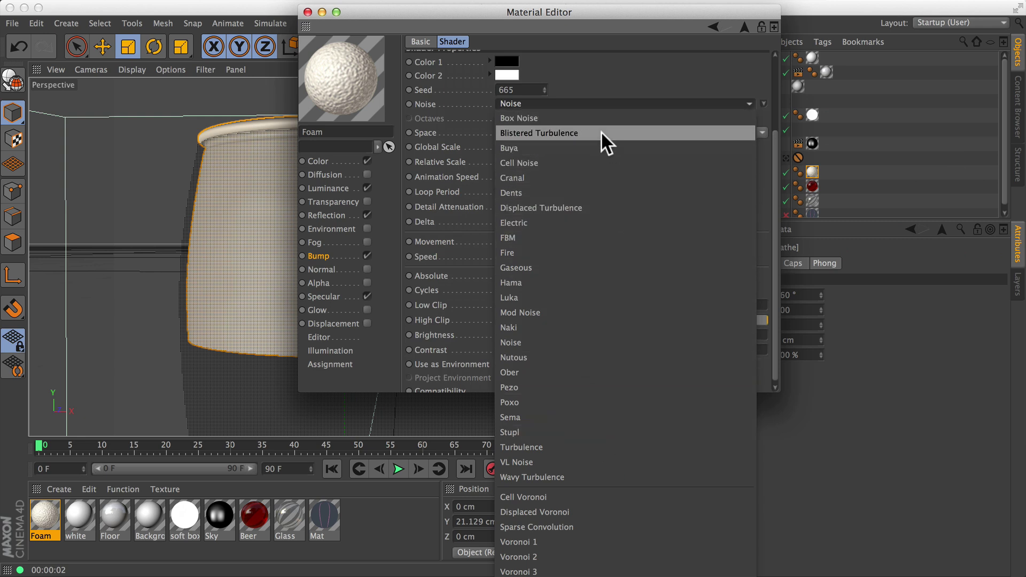
pyautogui.click(607, 81)
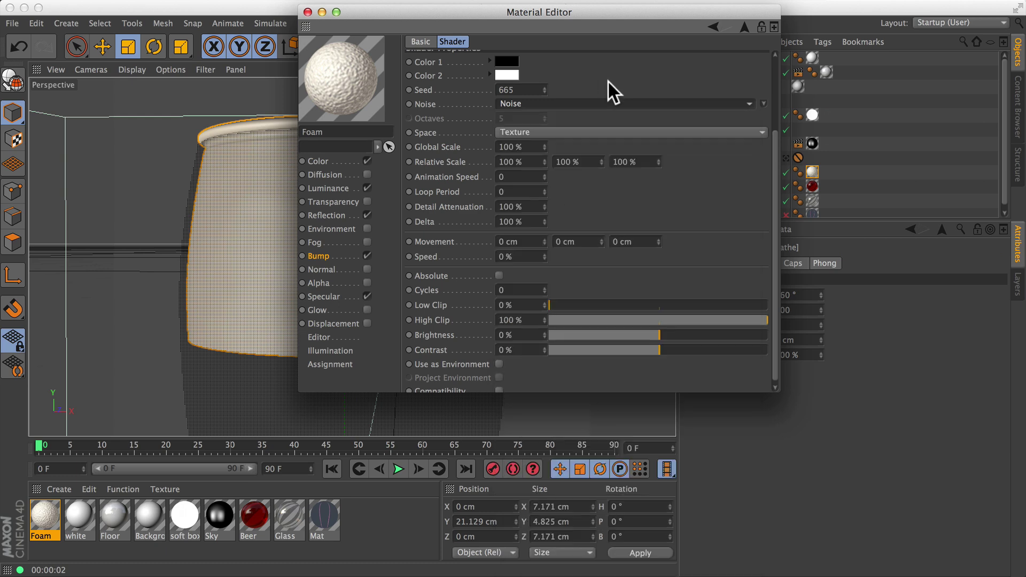
pyautogui.click(764, 103)
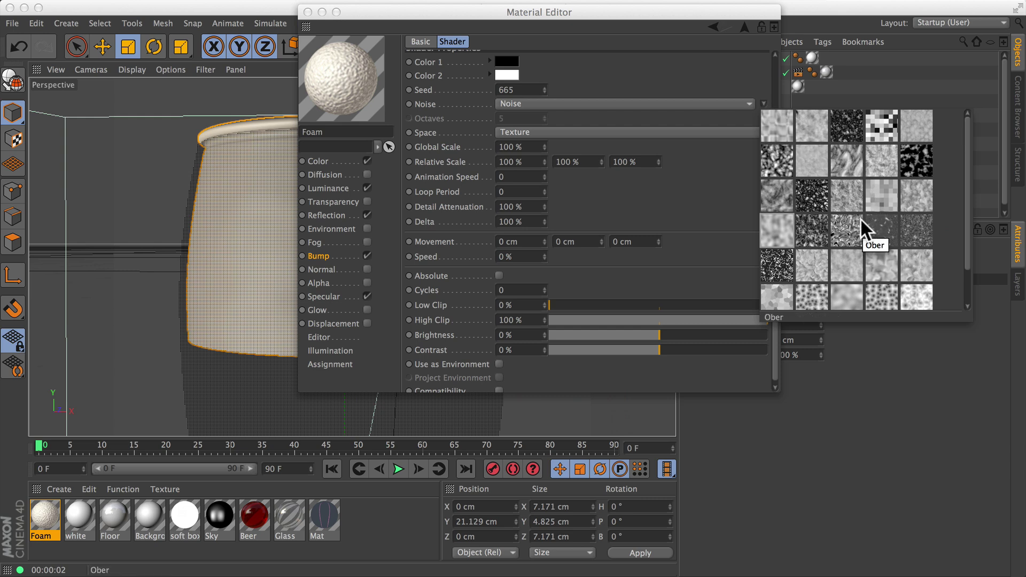
pyautogui.moveTo(965, 124); pyautogui.dragTo(971, 214)
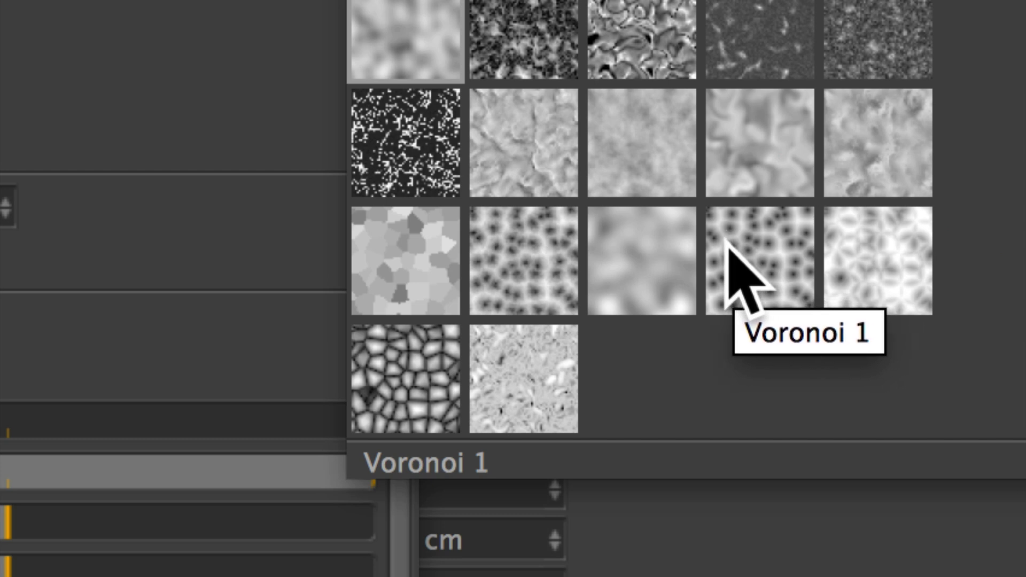
pyautogui.click(765, 245)
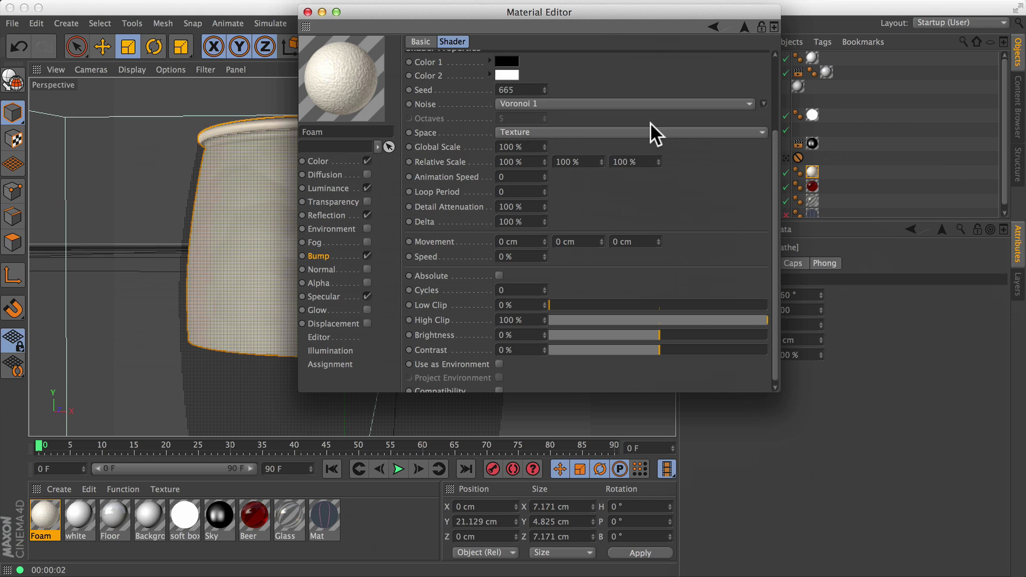
# Invert the bump Noise shader's colors, making Color 1 white and Color 2 black, and render the perspective view.
pyautogui.moveTo(624, 18); pyautogui.dragTo(583, 98)
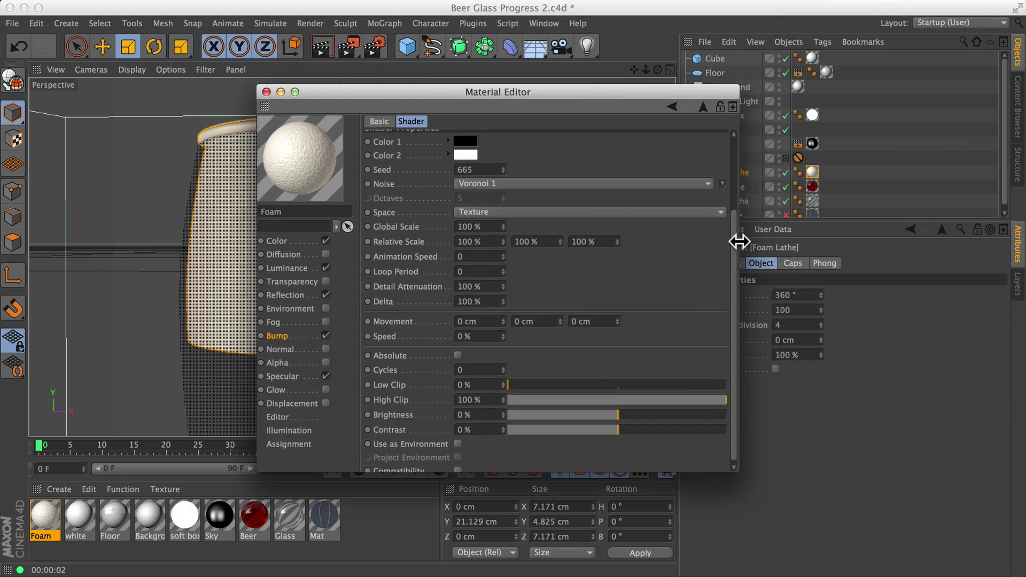
pyautogui.scroll(1, 735, 220)
pyautogui.scroll(3, 735, 220)
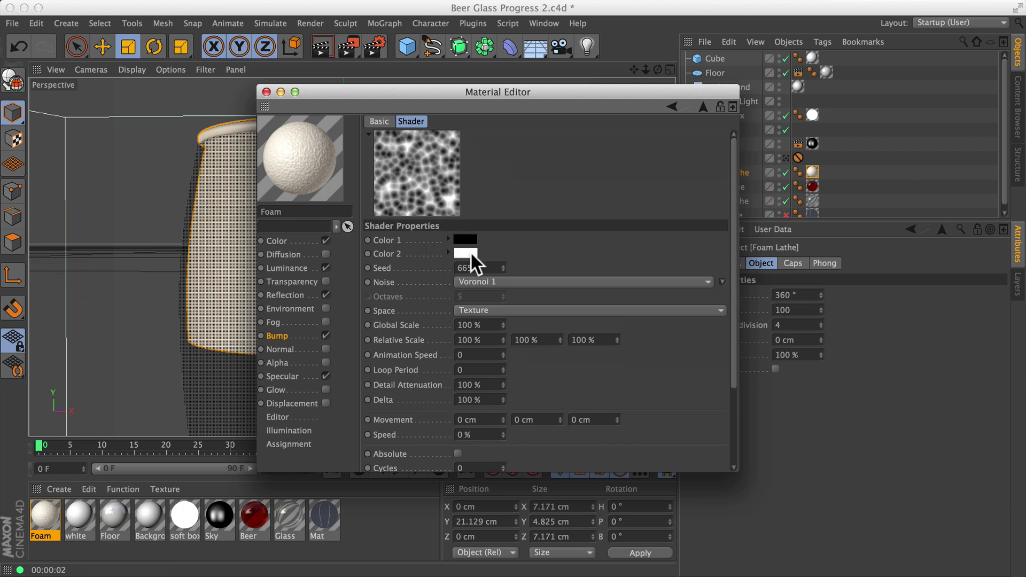
pyautogui.moveTo(450, 165)
pyautogui.click(450, 238)
pyautogui.moveTo(602, 241); pyautogui.dragTo(777, 271)
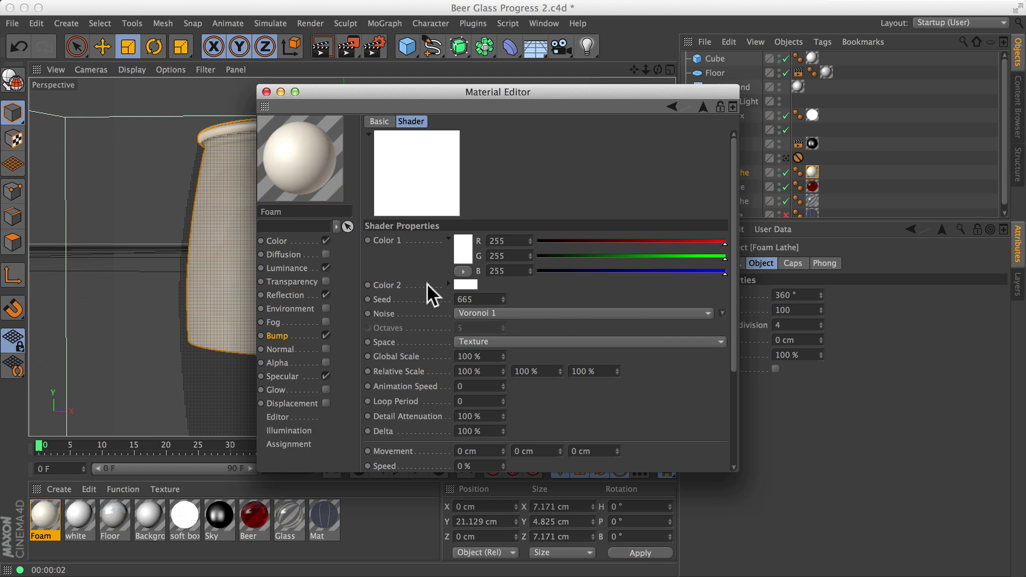
pyautogui.click(448, 284)
pyautogui.moveTo(555, 286); pyautogui.dragTo(534, 316)
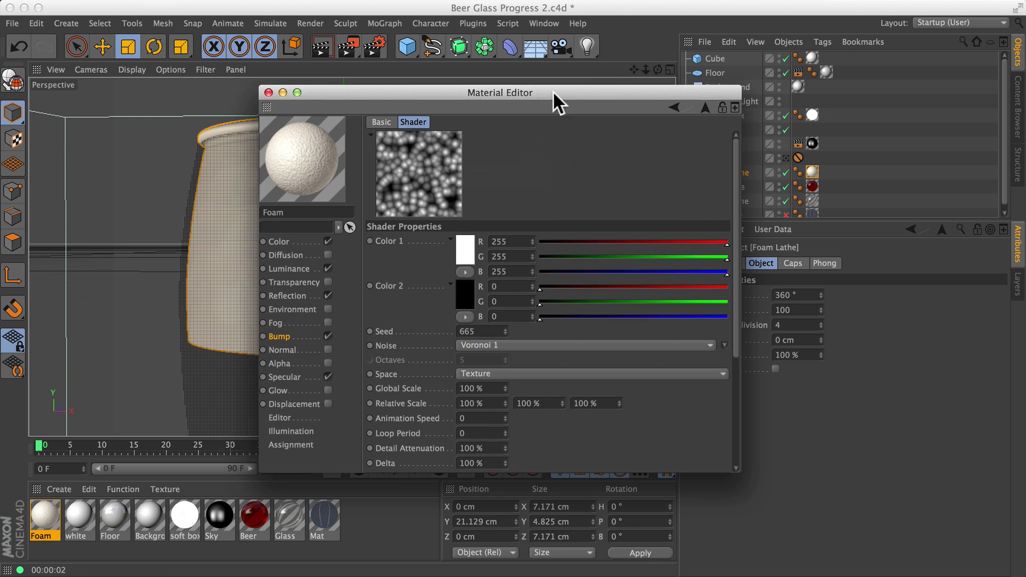
pyautogui.moveTo(540, 92); pyautogui.dragTo(787, 89)
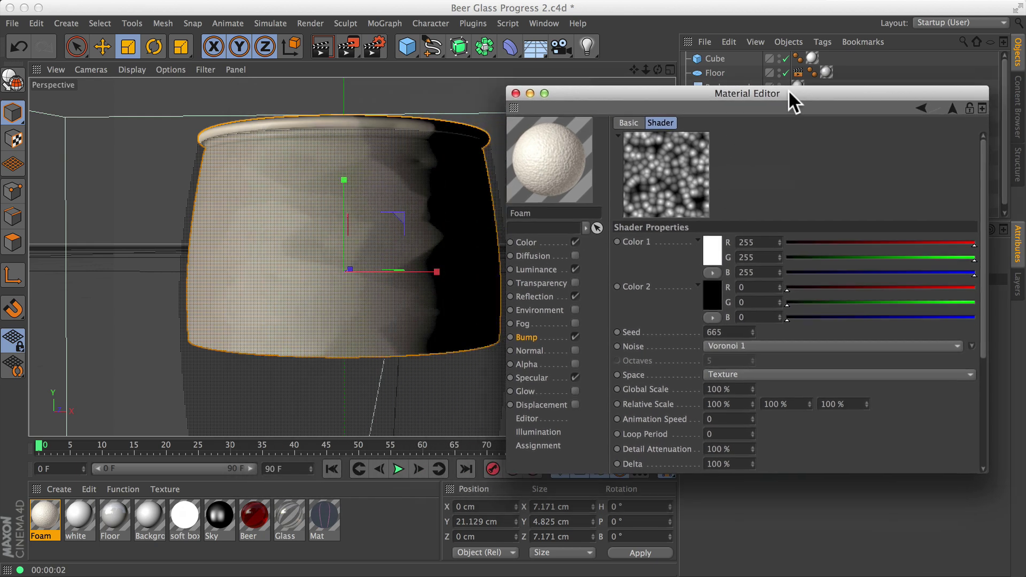
pyautogui.click(321, 47)
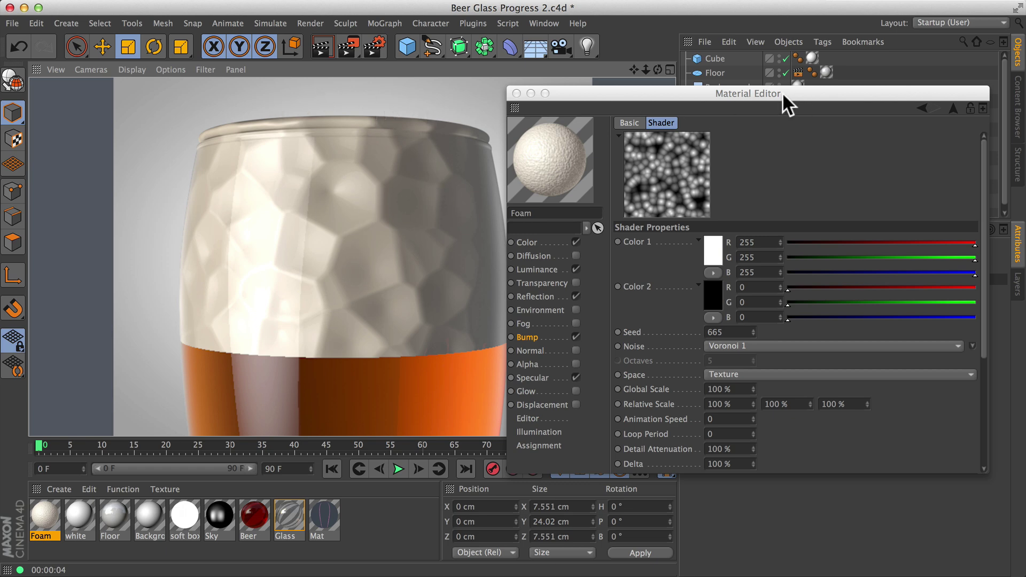
# Enable Flip Normals on the Foam Lathe object and render the perspective view to check the foam.
pyautogui.moveTo(753, 92); pyautogui.dragTo(290, 78)
pyautogui.click(728, 172)
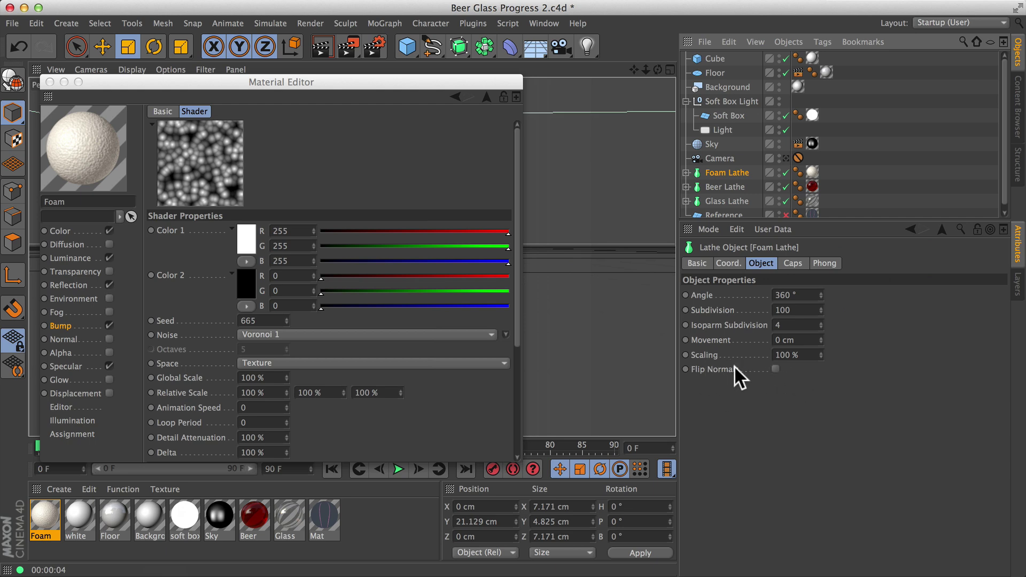
pyautogui.click(775, 369)
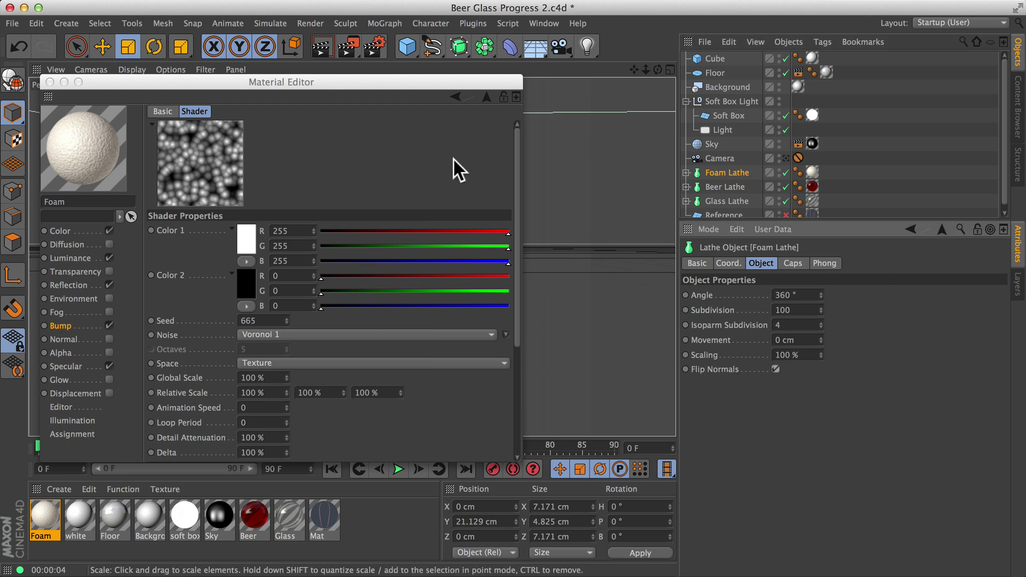
pyautogui.moveTo(132, 91); pyautogui.dragTo(660, 201)
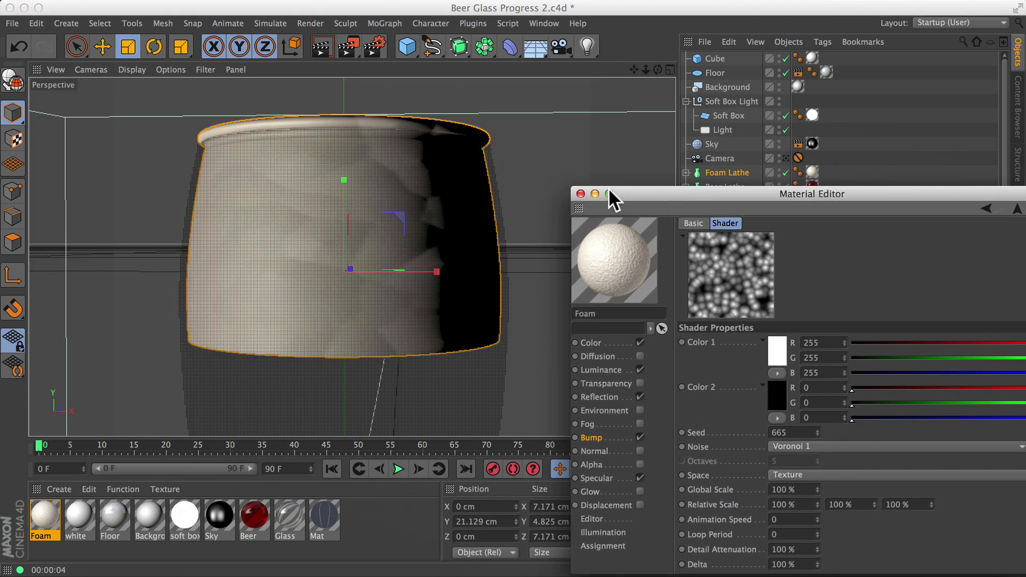
pyautogui.click(320, 46)
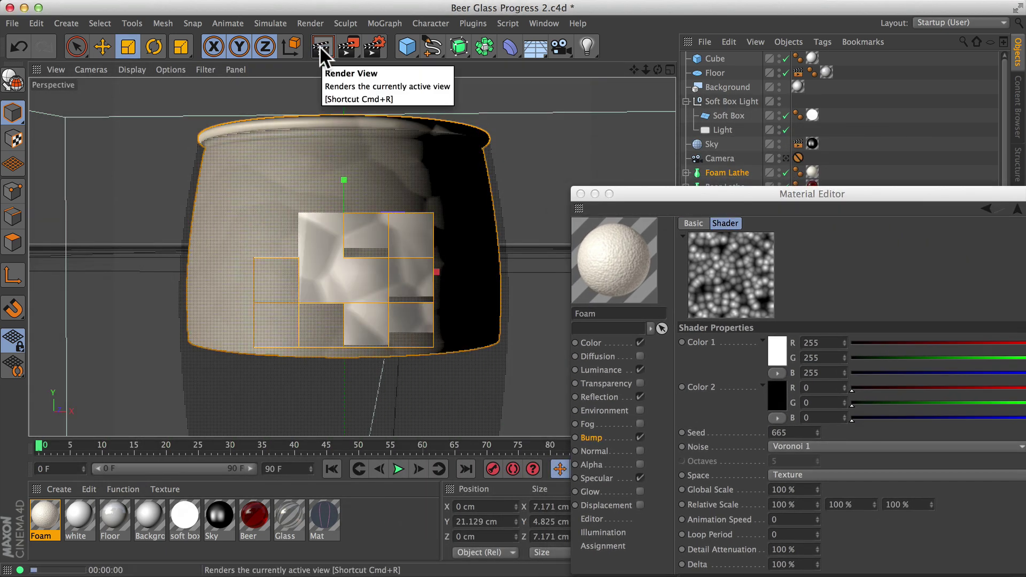
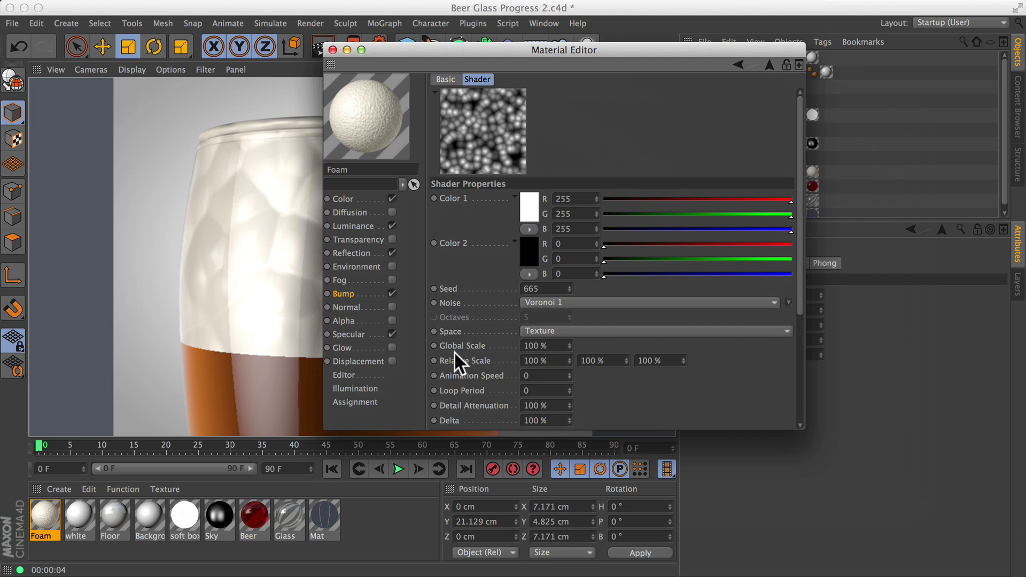
# Set the bump Noise shader's Global Scale to 10% and render the perspective view with the foam unobstructed.
pyautogui.click(468, 344)
pyautogui.moveTo(491, 44); pyautogui.dragTo(613, 37)
pyautogui.click(663, 338)
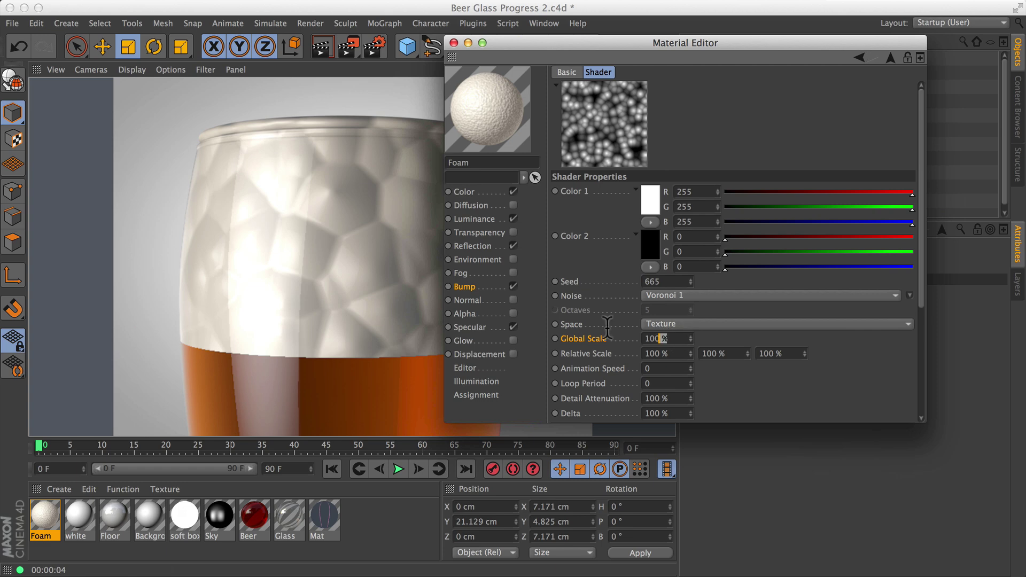
pyautogui.write('10')
pyautogui.press('Return')
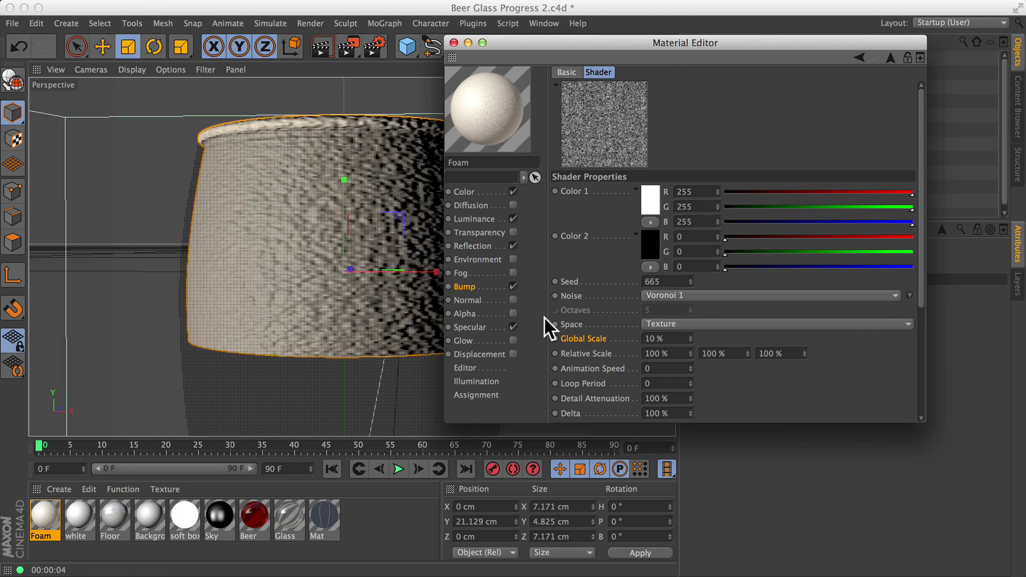
pyautogui.click(323, 43)
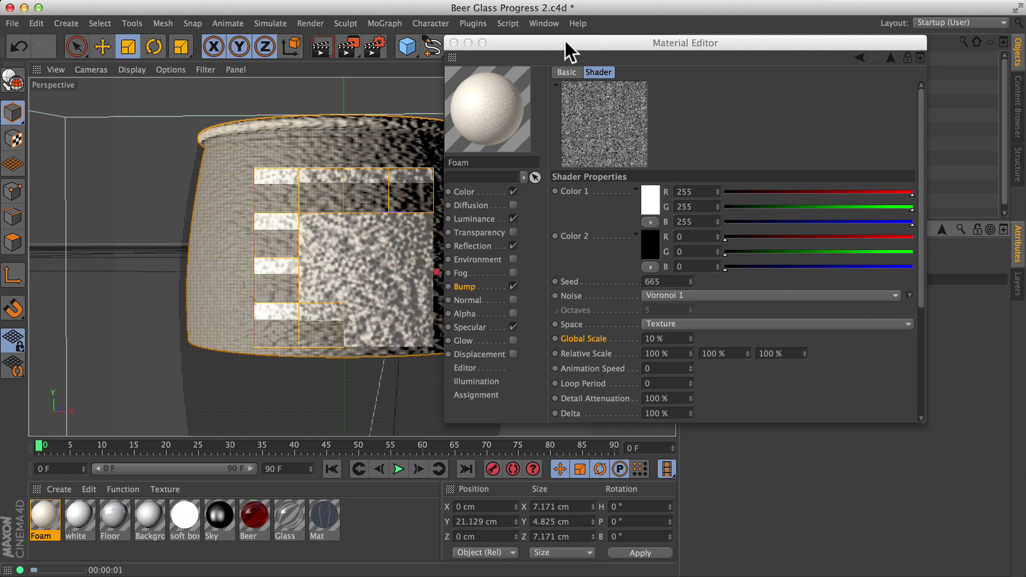
pyautogui.moveTo(564, 40); pyautogui.dragTo(751, 117)
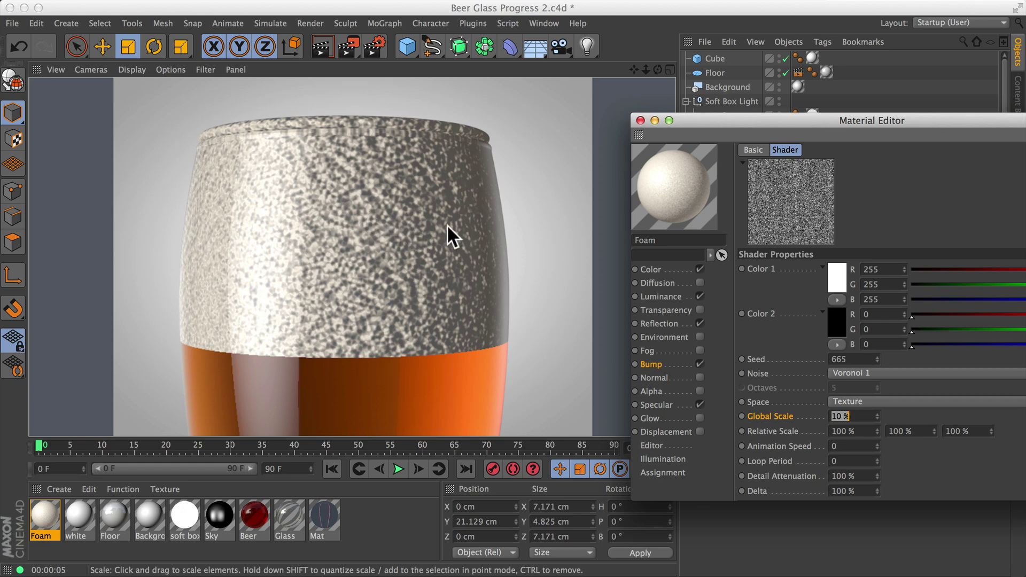
# Render a close-up of the foam surface to examine the bump pattern.
pyautogui.write('2')
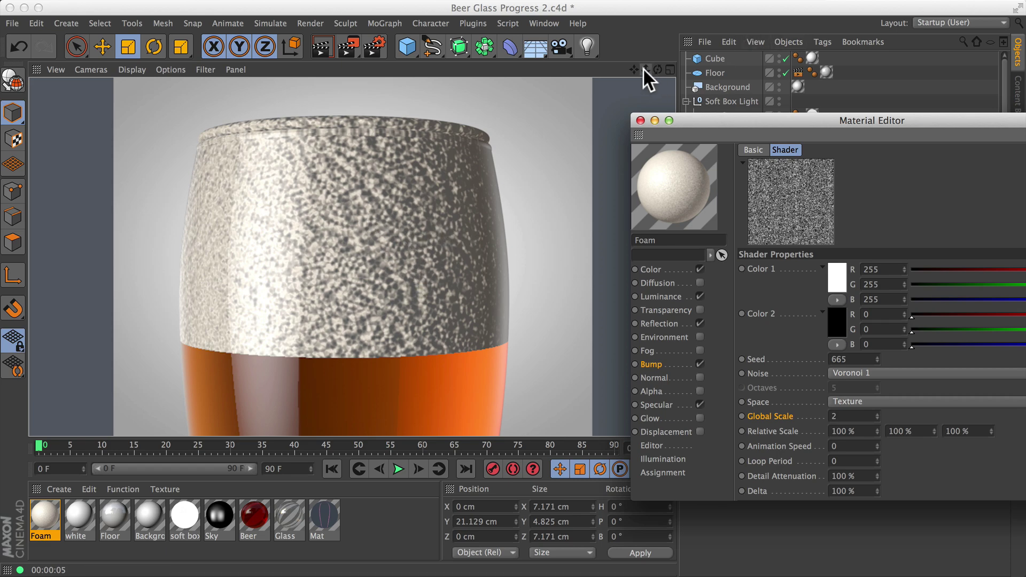
pyautogui.moveTo(645, 70); pyautogui.dragTo(706, 396)
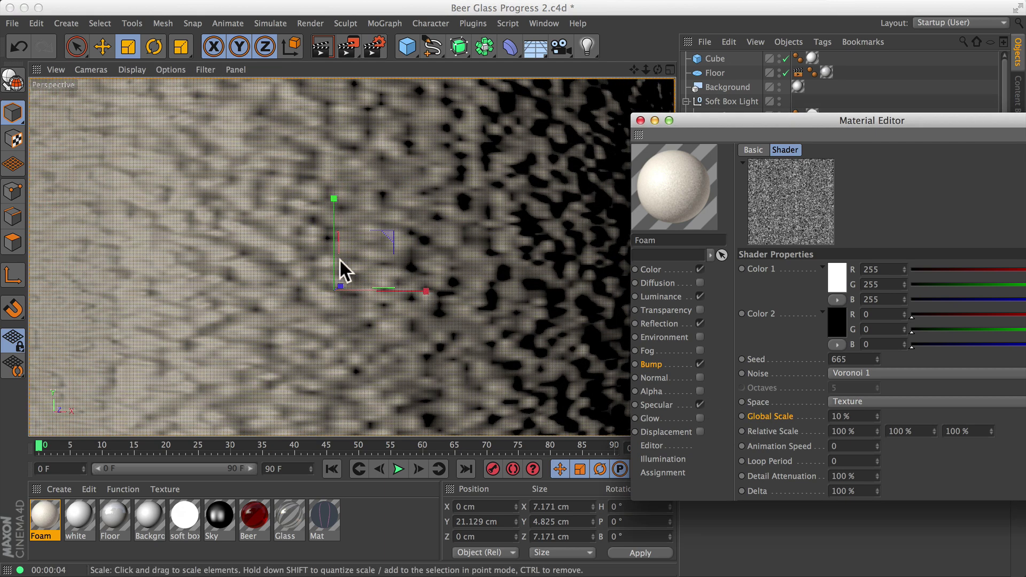
pyautogui.click(322, 47)
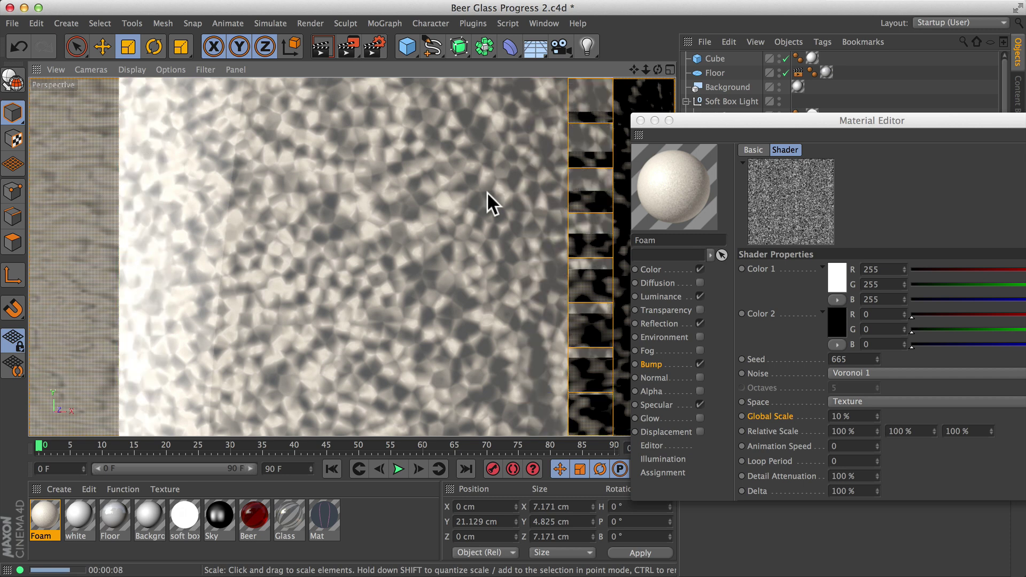
pyautogui.moveTo(743, 126); pyautogui.dragTo(448, 46)
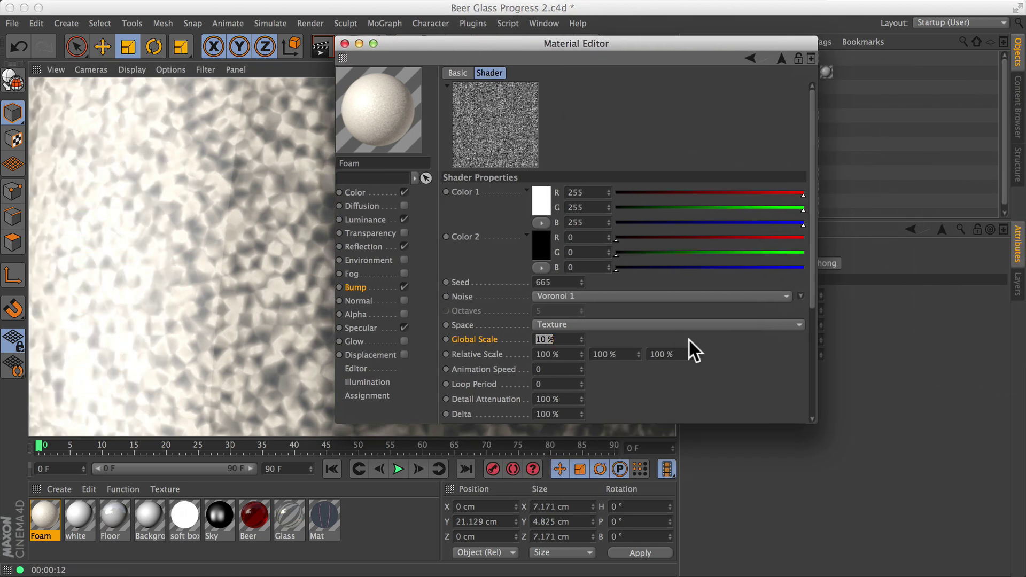
pyautogui.moveTo(760, 426); pyautogui.dragTo(733, 549)
pyautogui.moveTo(488, 40); pyautogui.dragTo(793, 64)
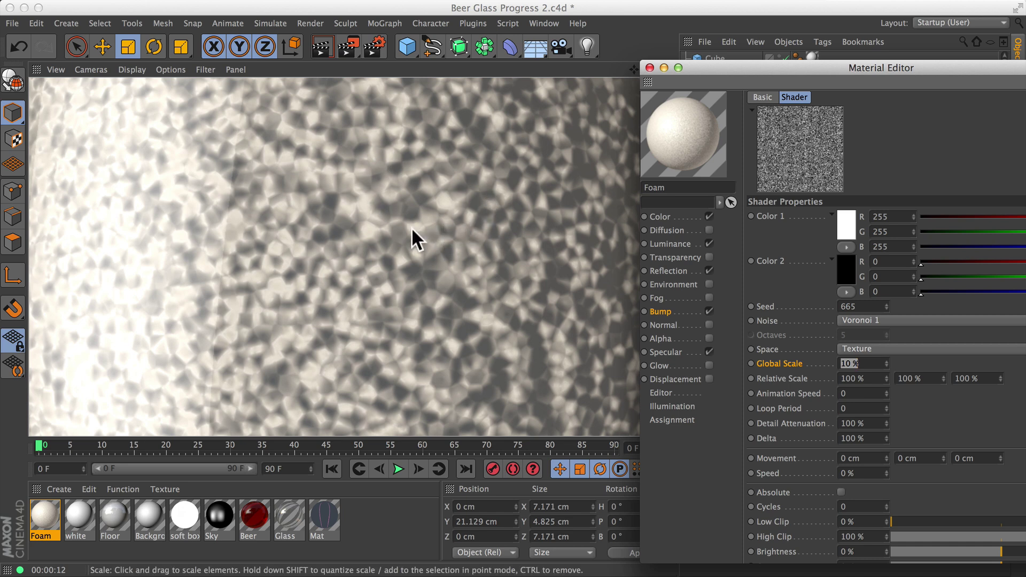
# Set the bump Noise shader's Delta to 10% and render the foam close-up again.
pyautogui.moveTo(854, 69); pyautogui.dragTo(576, 34)
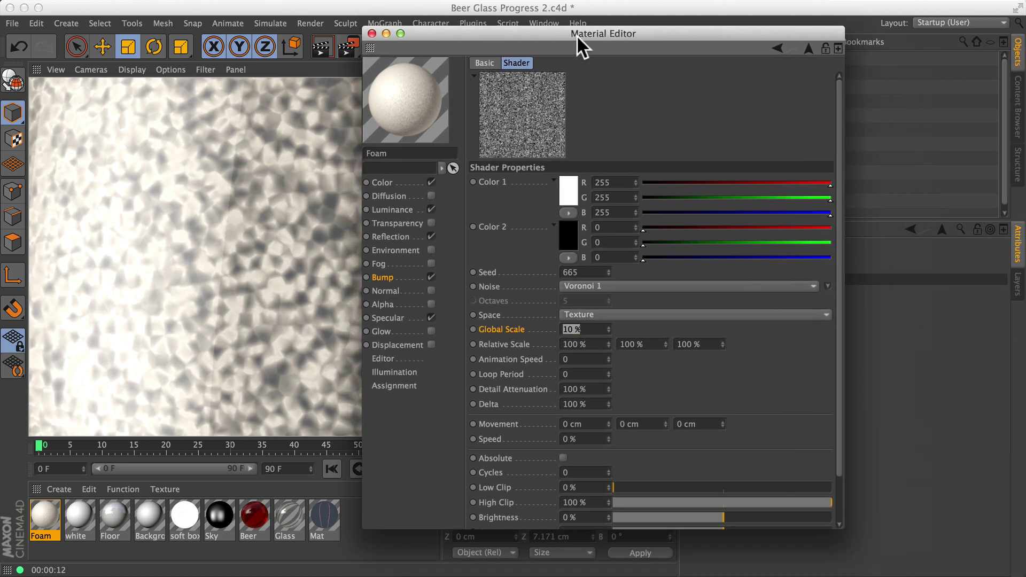
pyautogui.click(495, 407)
pyautogui.click(513, 331)
pyautogui.moveTo(489, 38); pyautogui.dragTo(615, 36)
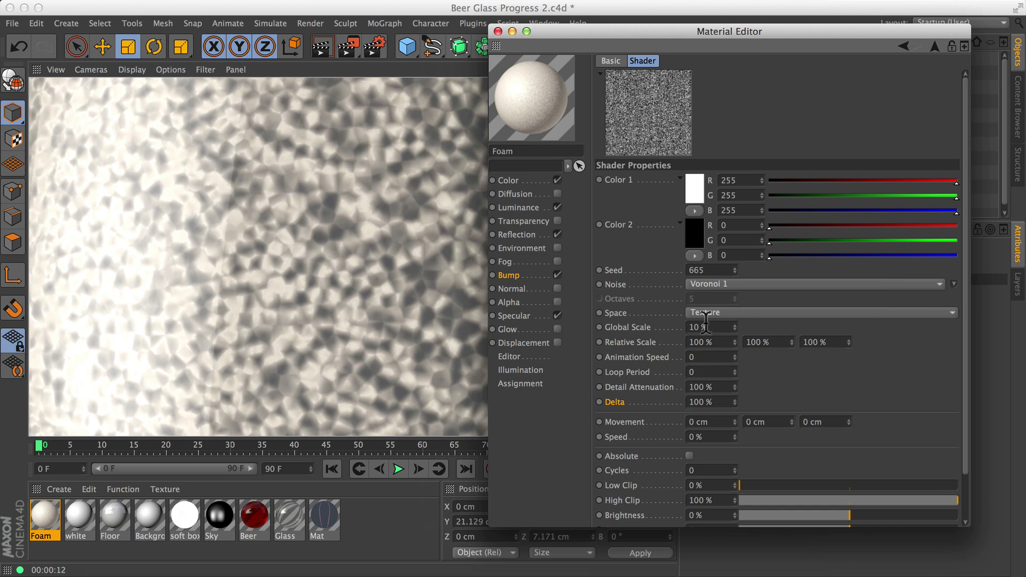
pyautogui.click(716, 401)
pyautogui.write('10')
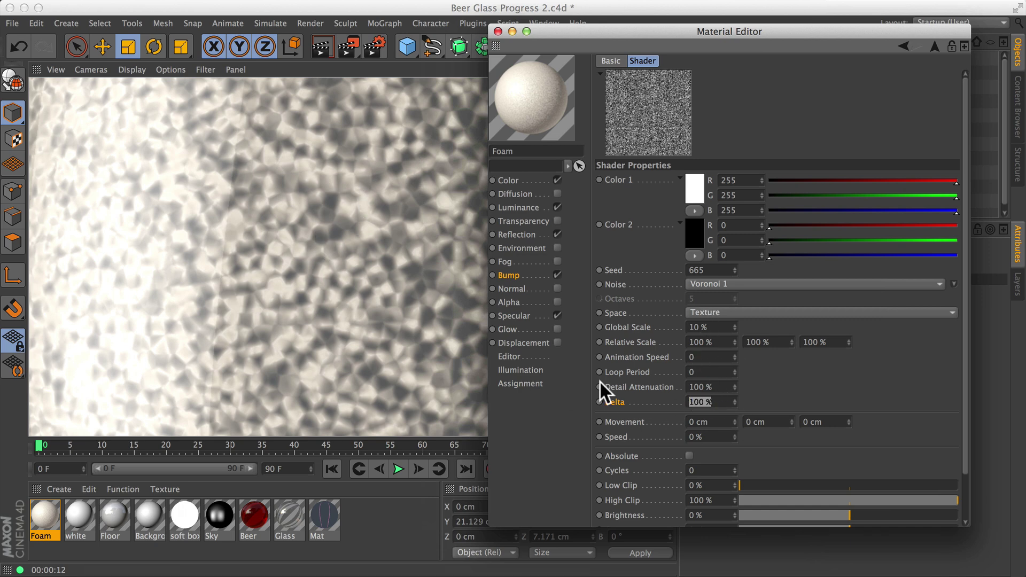
pyautogui.press('Return')
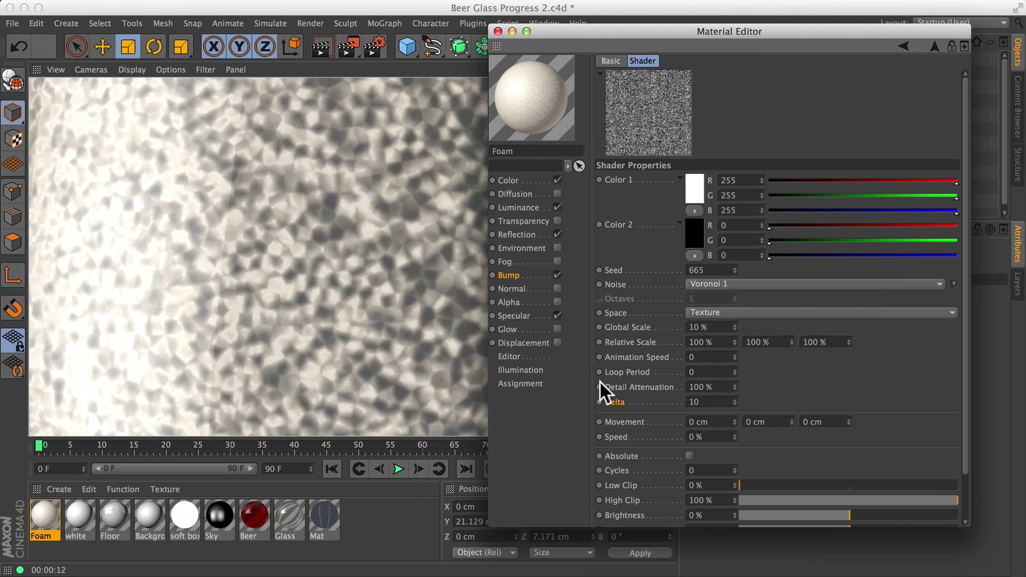
pyautogui.click(321, 50)
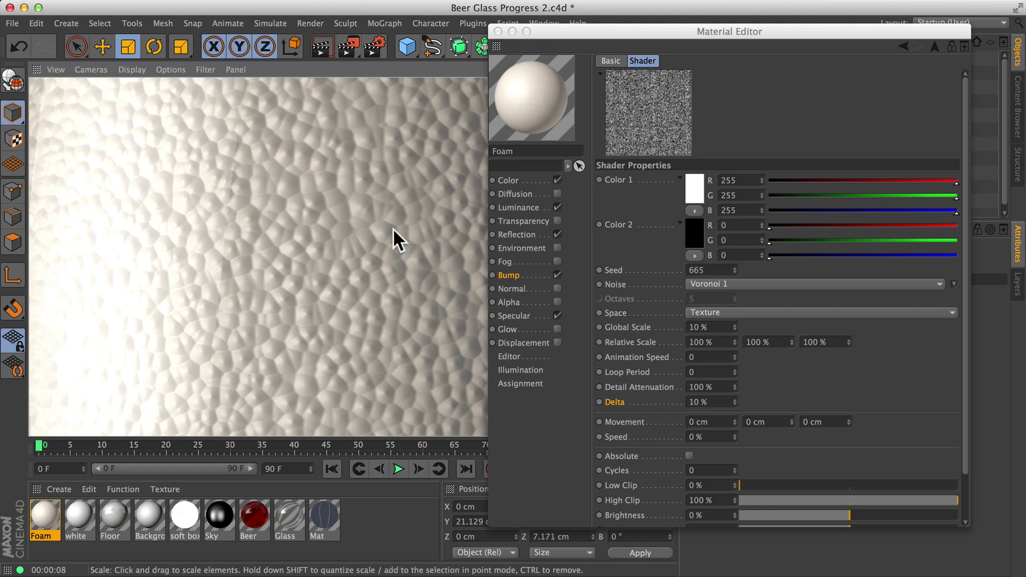
# Bring the whole foam back into view from slightly above and render it to check the bump.
pyautogui.moveTo(604, 31); pyautogui.dragTo(765, 150)
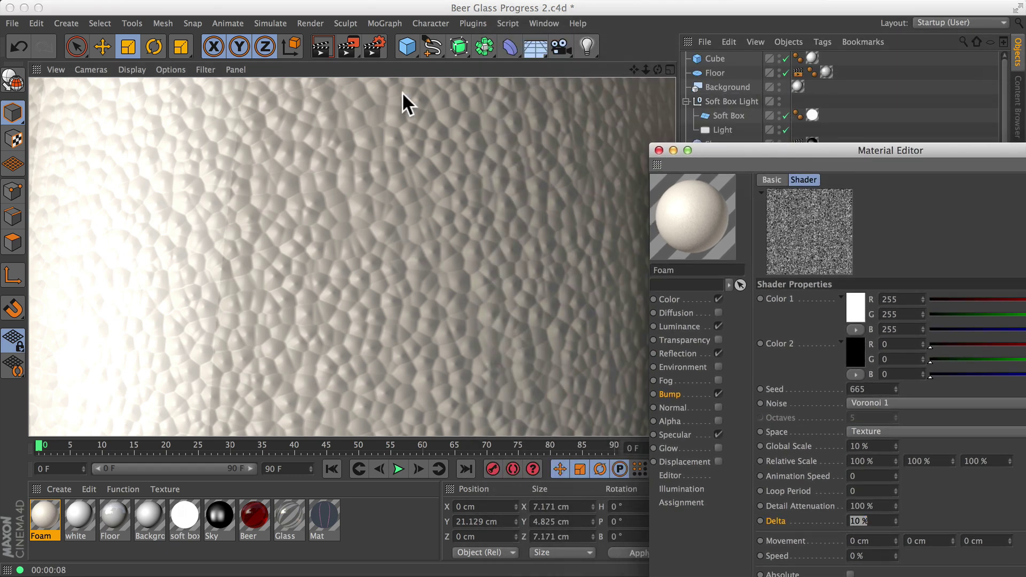
pyautogui.moveTo(646, 69); pyautogui.dragTo(416, 70)
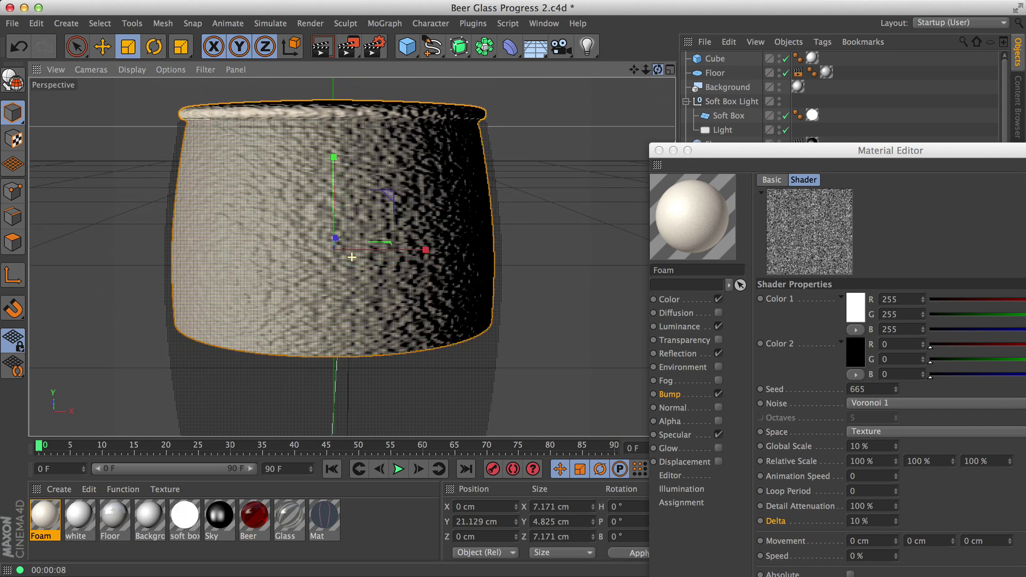
pyautogui.click(309, 49)
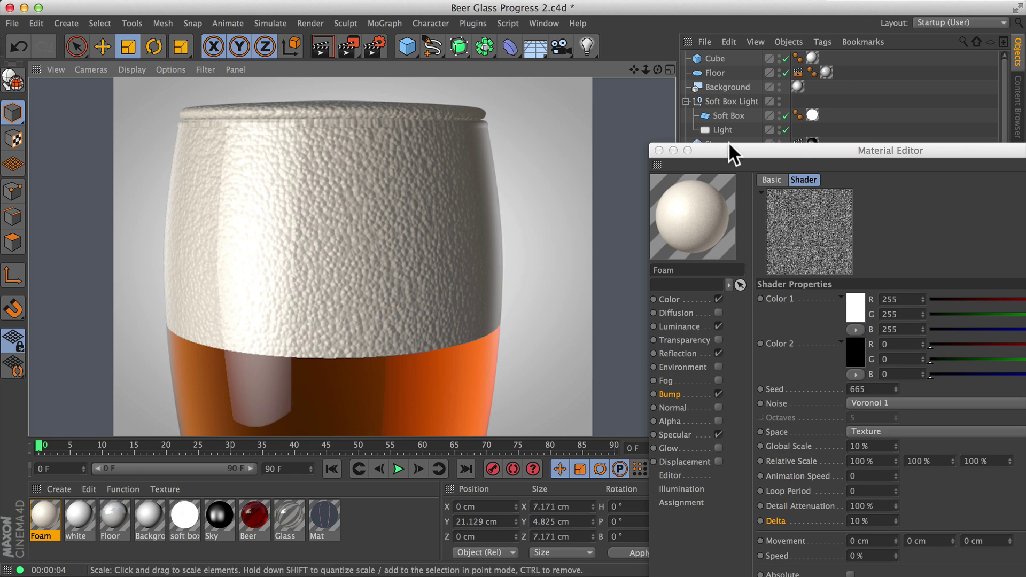
# Set the bump Noise shader's Global Scale and Delta both to 3% and render the view to inspect the foam.
pyautogui.moveTo(731, 144); pyautogui.dragTo(539, 56)
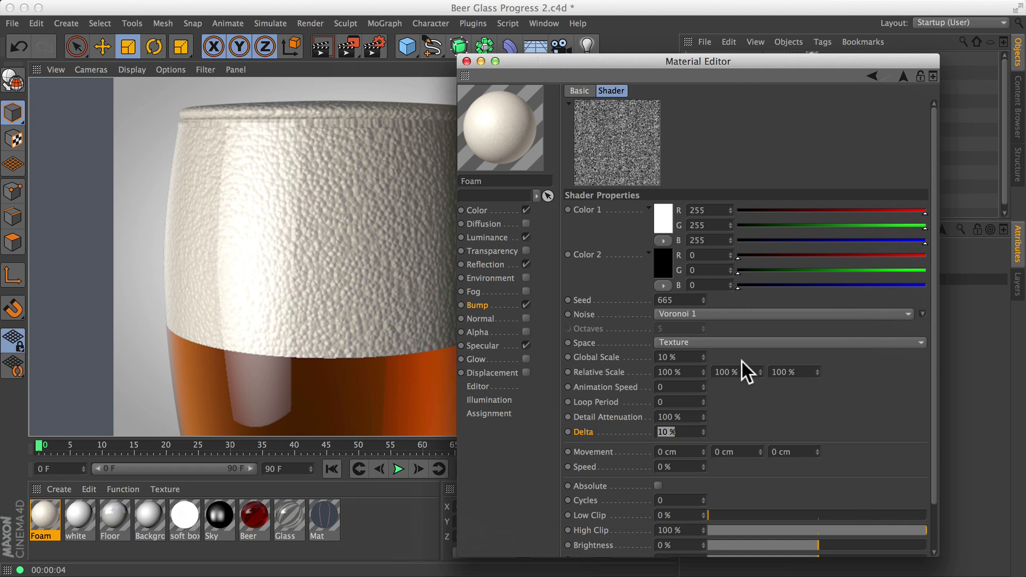
pyautogui.click(687, 357)
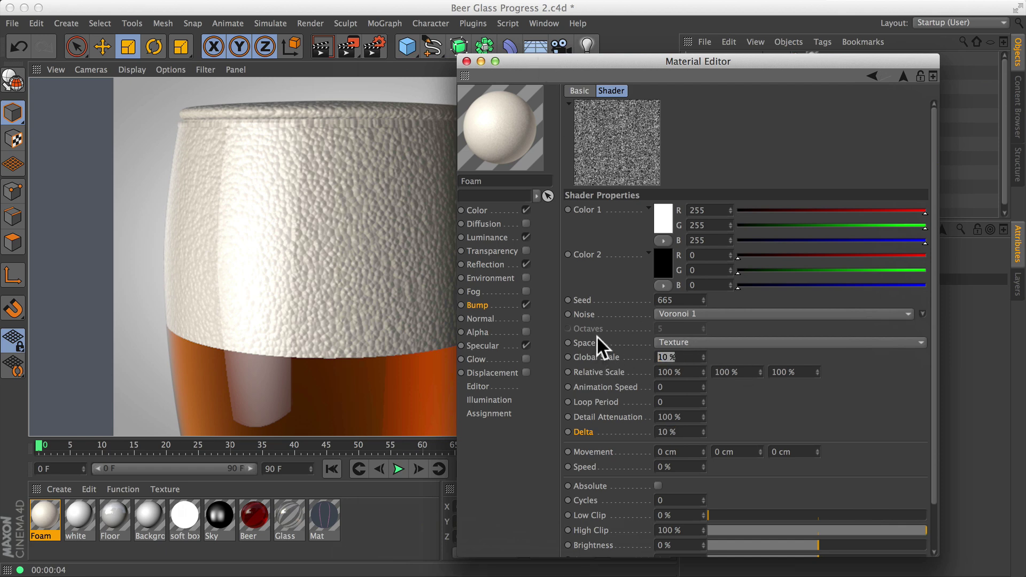
pyautogui.write('3')
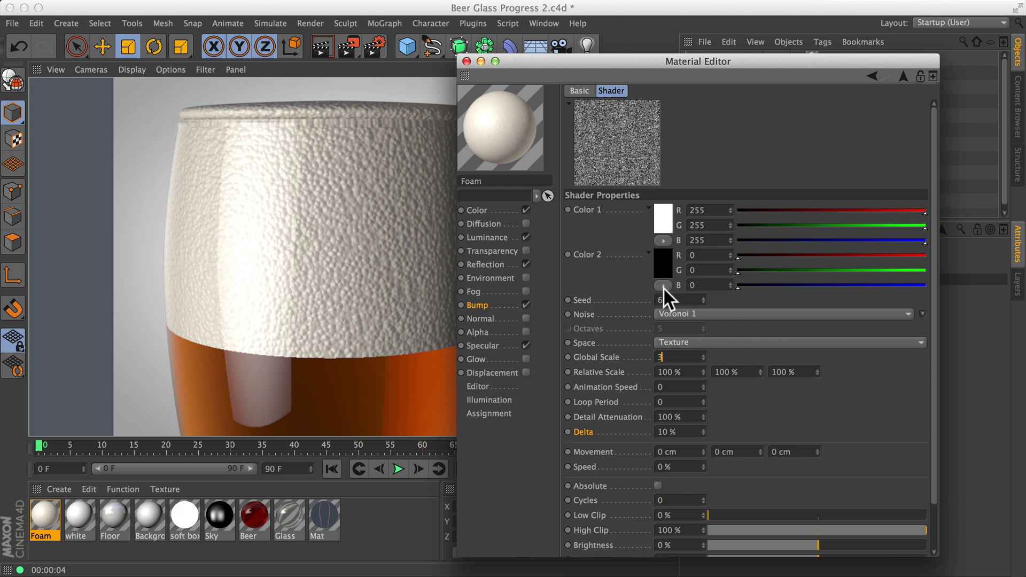
pyautogui.press('Return')
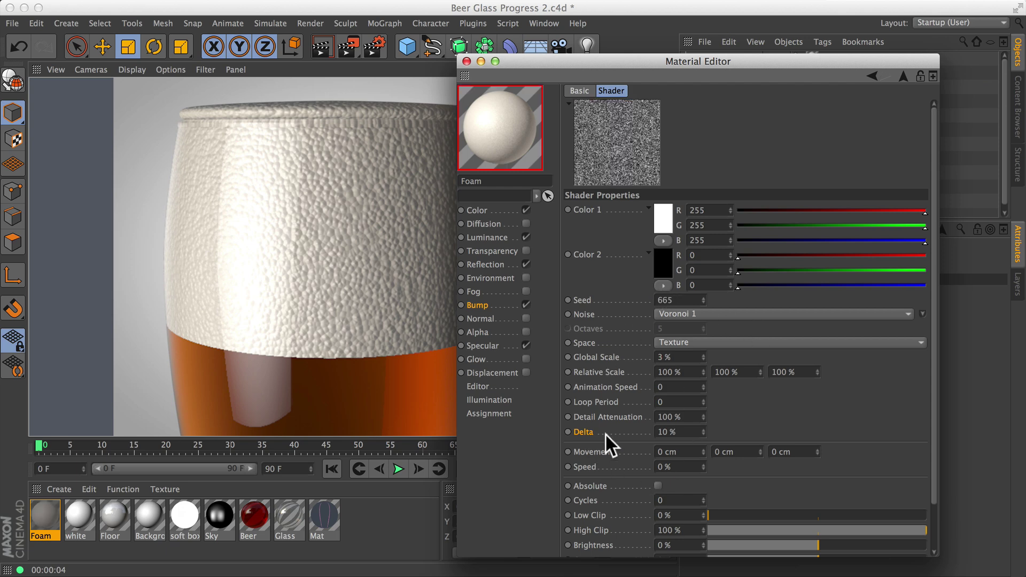
pyautogui.click(687, 431)
pyautogui.write('3')
pyautogui.press('Return')
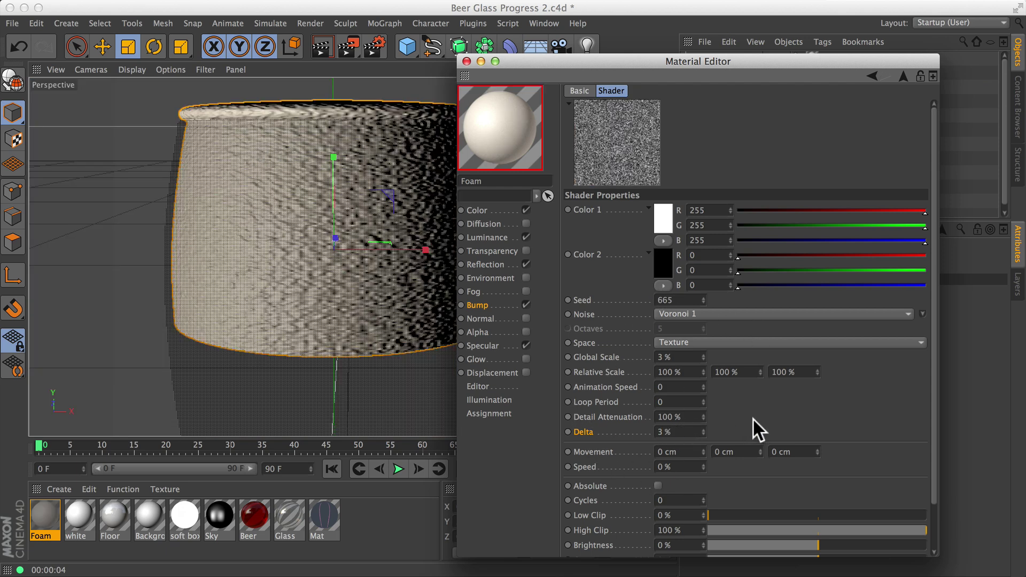
pyautogui.click(313, 45)
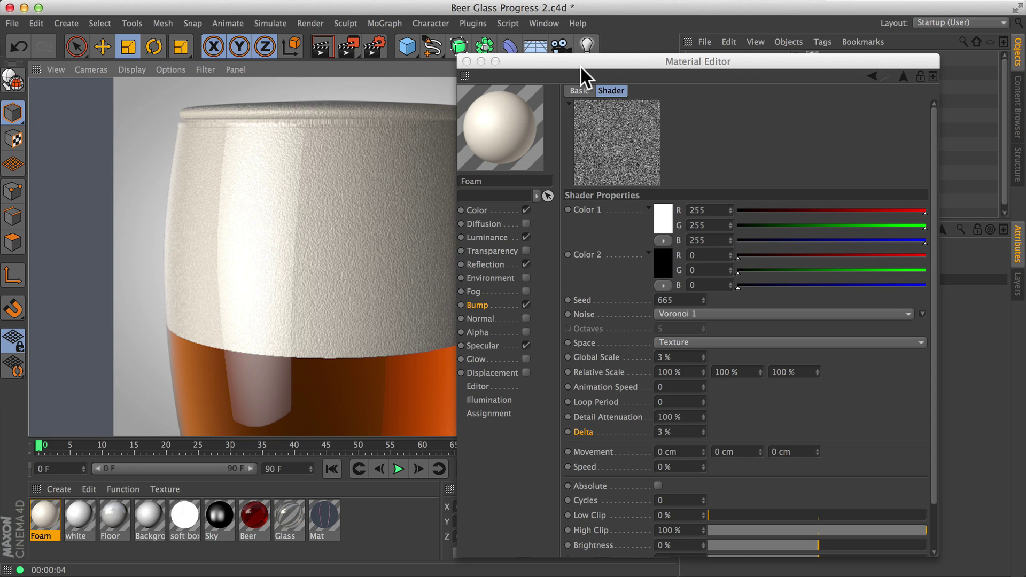
pyautogui.moveTo(580, 66); pyautogui.dragTo(755, 106)
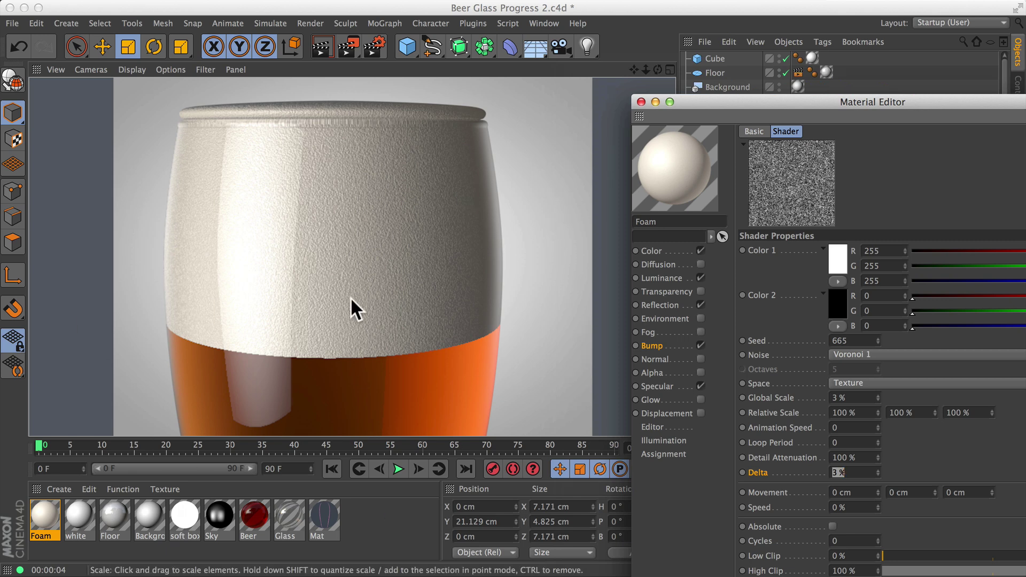
# Set the bump Noise shader's Delta to 2% and render a close-up of the foam surface.
pyautogui.write('2')
pyautogui.click(361, 230)
pyautogui.scroll(10, 349, 215)
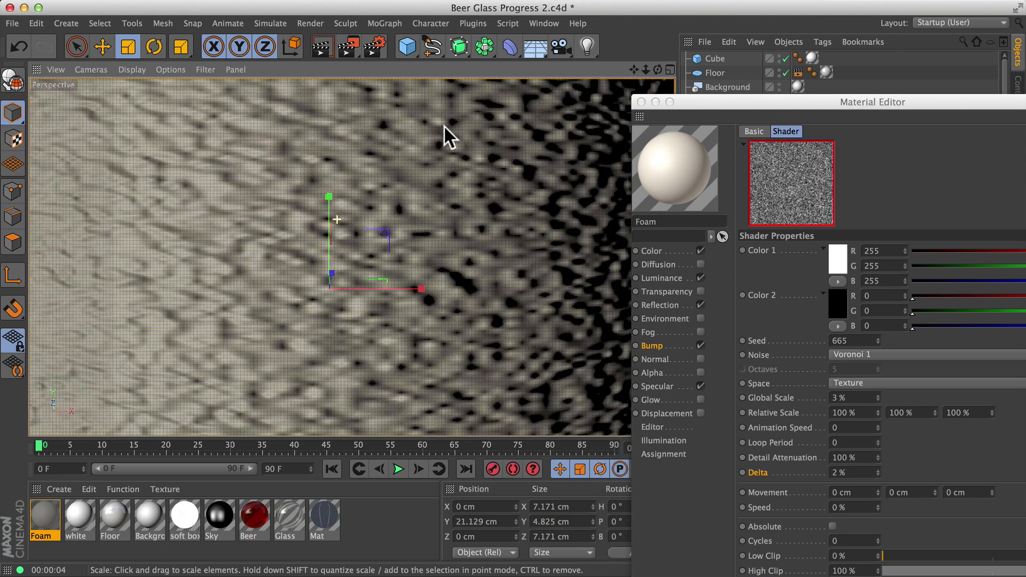
pyautogui.click(317, 46)
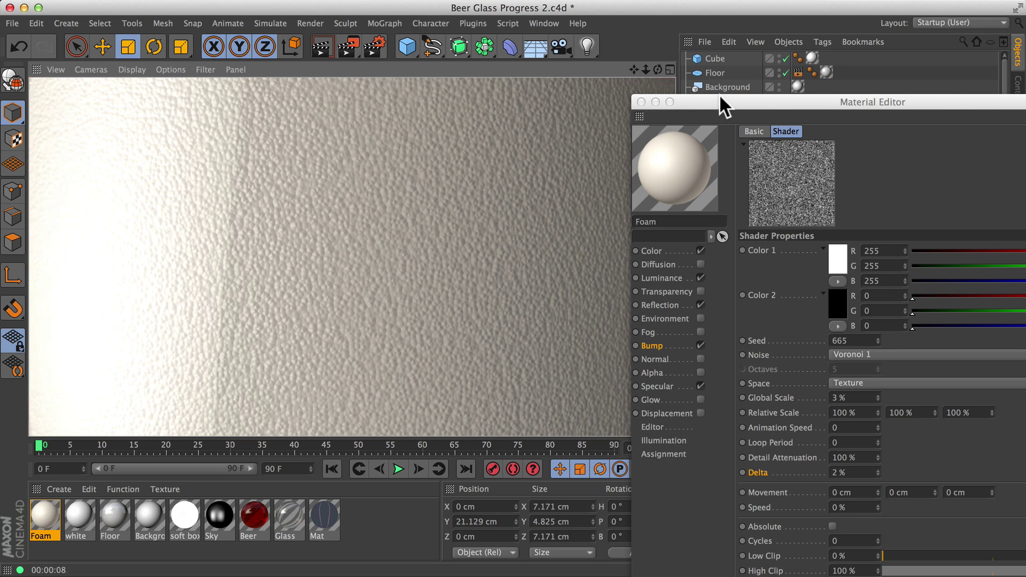
pyautogui.moveTo(719, 94); pyautogui.dragTo(781, 100)
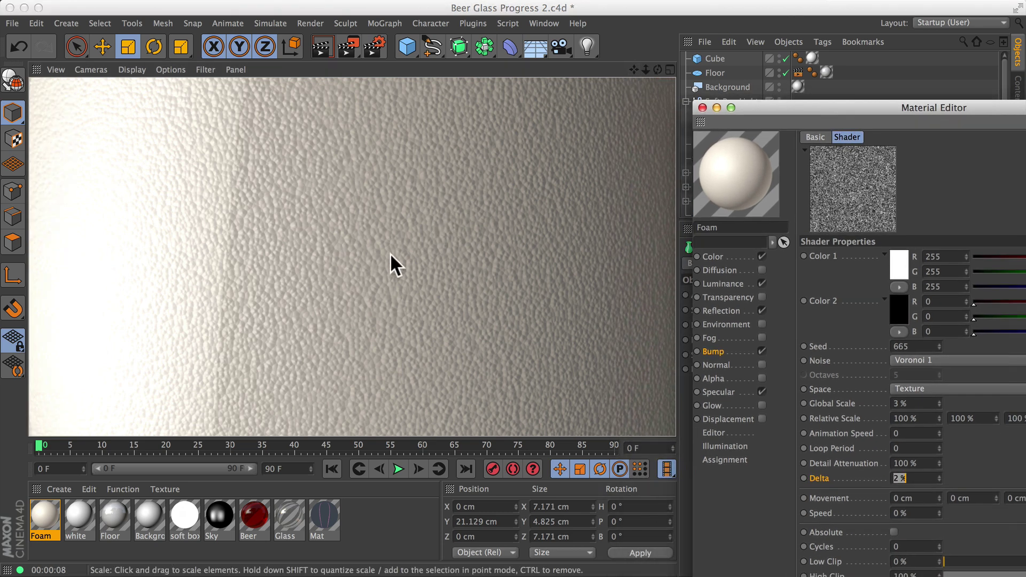
# Render only a region across the foam's lower edge where it meets the beer.
pyautogui.click(443, 223)
pyautogui.scroll(-3, 318, 236)
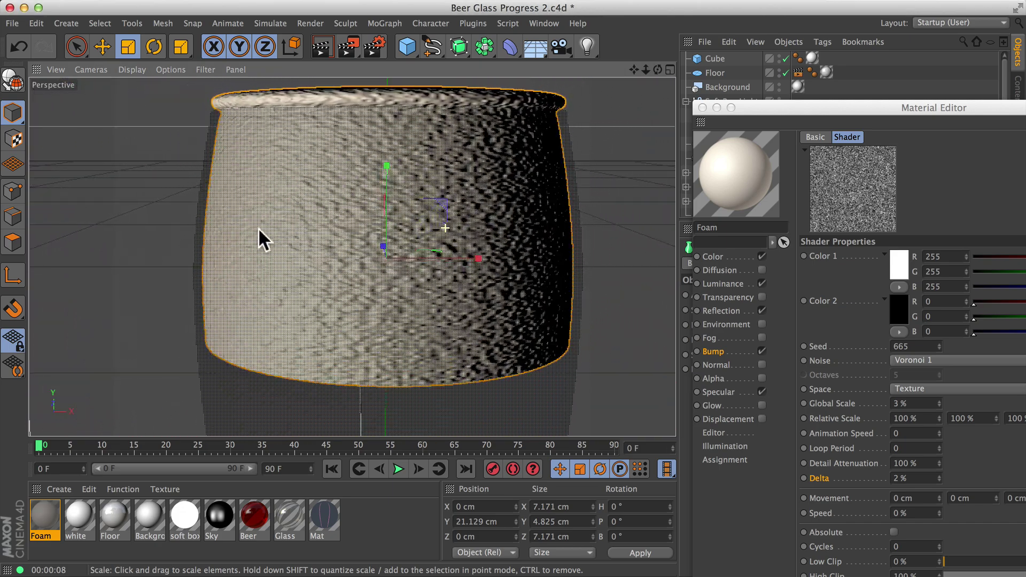
pyautogui.keyDown('alt'); pyautogui.moveTo(258, 228); pyautogui.dragTo(443, 134); pyautogui.keyUp('alt')
pyautogui.click(352, 51)
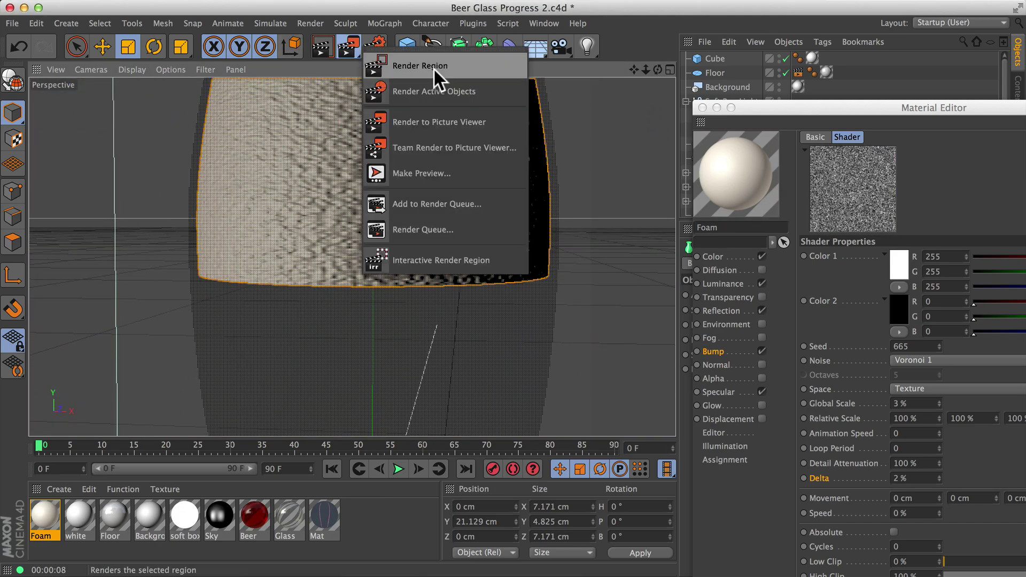
pyautogui.click(422, 92)
pyautogui.moveTo(250, 258); pyautogui.dragTo(474, 342)
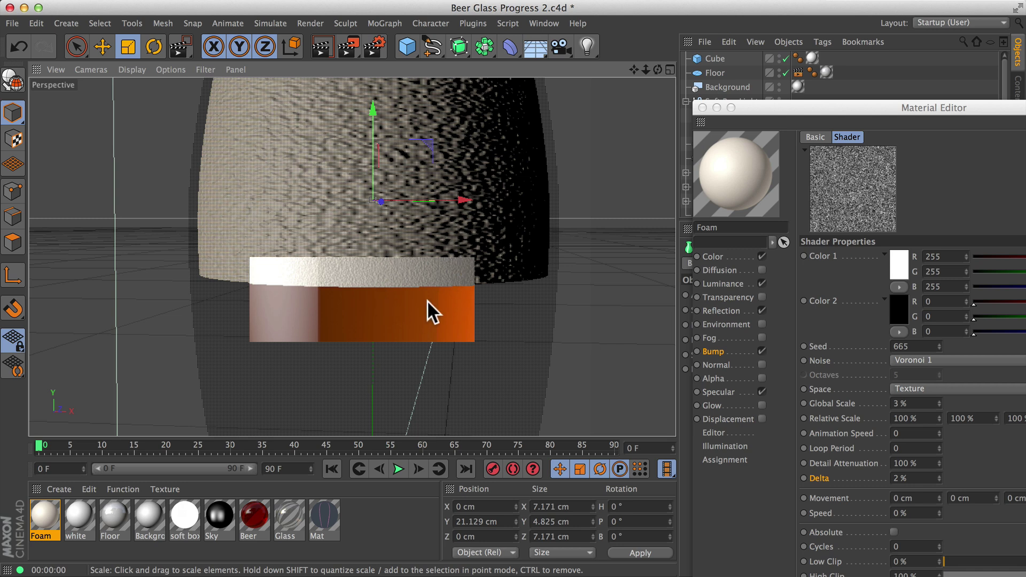
# Enable the Foam material's Transparency channel and load a Gradient shader as its texture.
pyautogui.moveTo(793, 105); pyautogui.dragTo(444, 52)
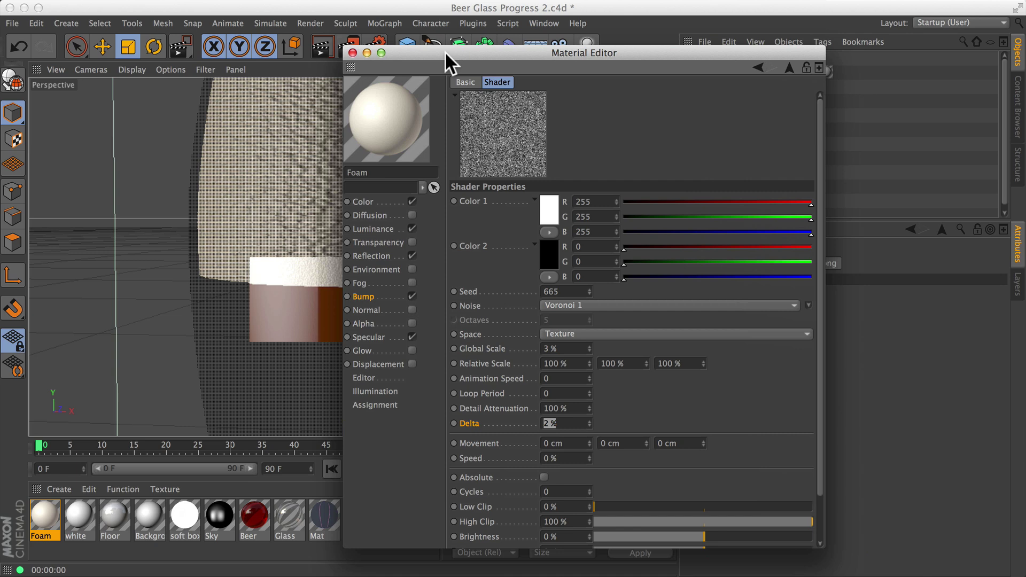
pyautogui.click(374, 243)
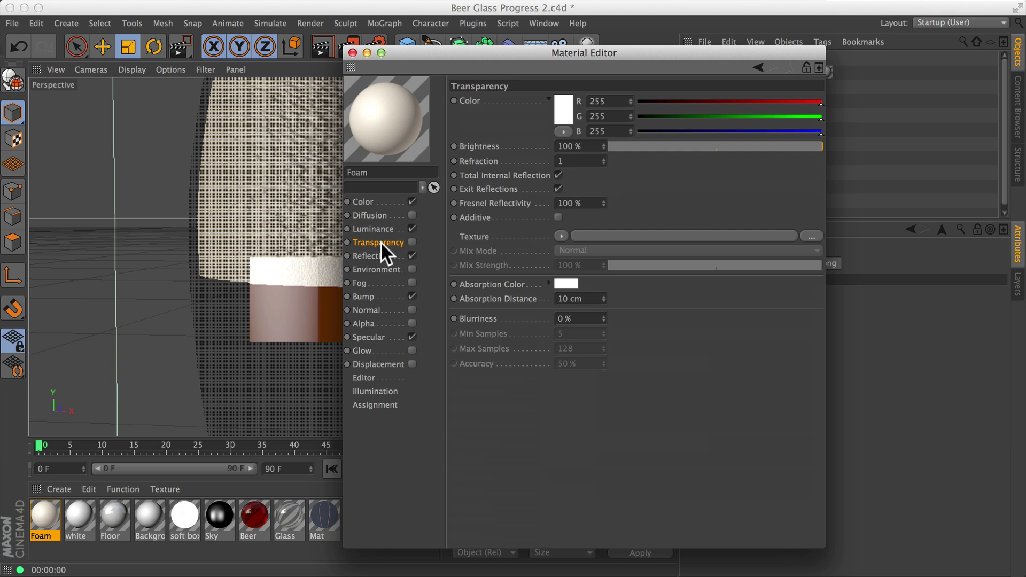
pyautogui.click(412, 242)
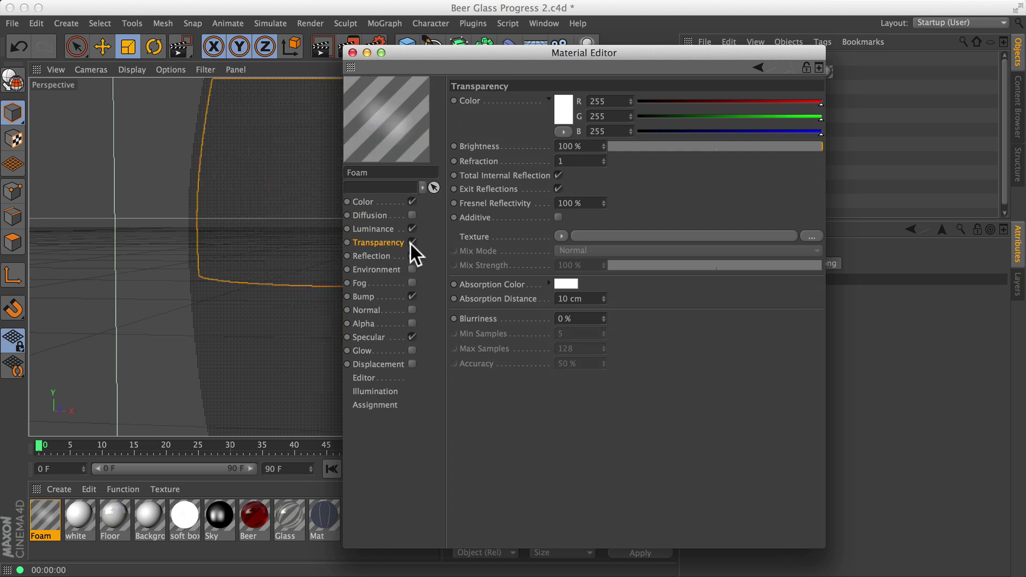
pyautogui.moveTo(496, 62); pyautogui.dragTo(600, 67)
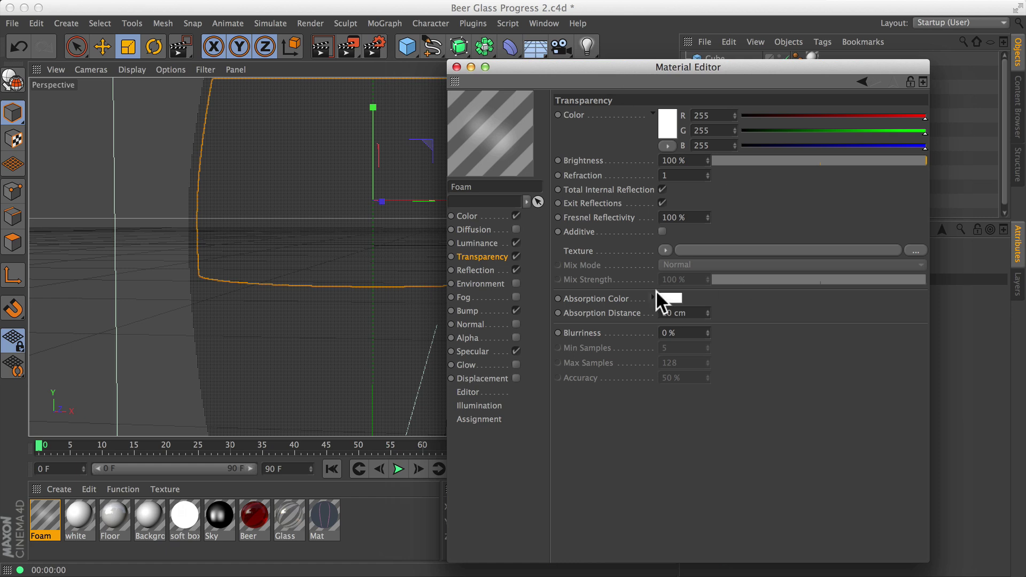
pyautogui.click(665, 250)
pyautogui.click(716, 424)
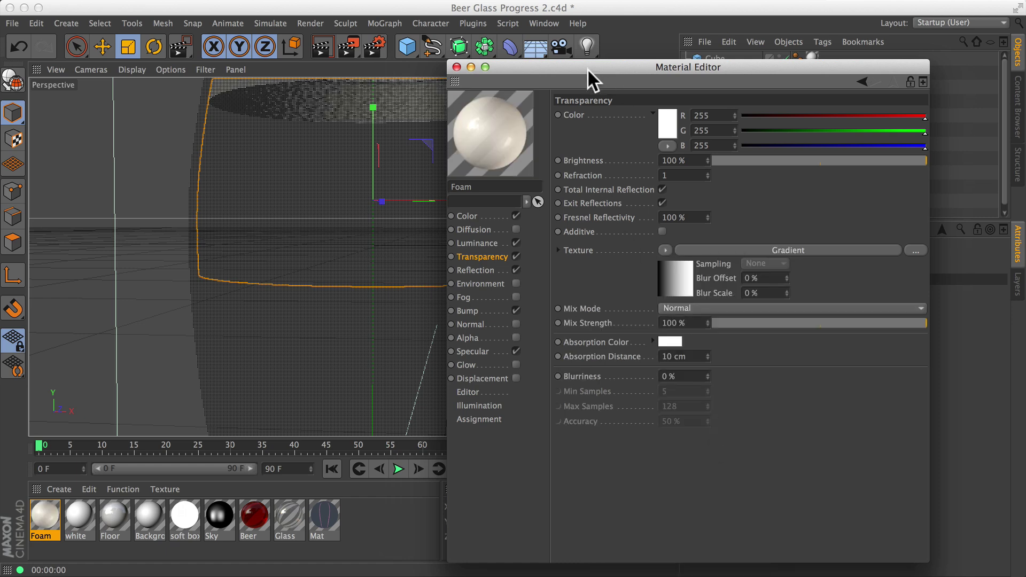
# Set the Foam material's Editor Display to Transparency so the viewport previews only that channel's gradient on the foam.
pyautogui.moveTo(588, 68); pyautogui.dragTo(833, 157)
pyautogui.click(401, 118)
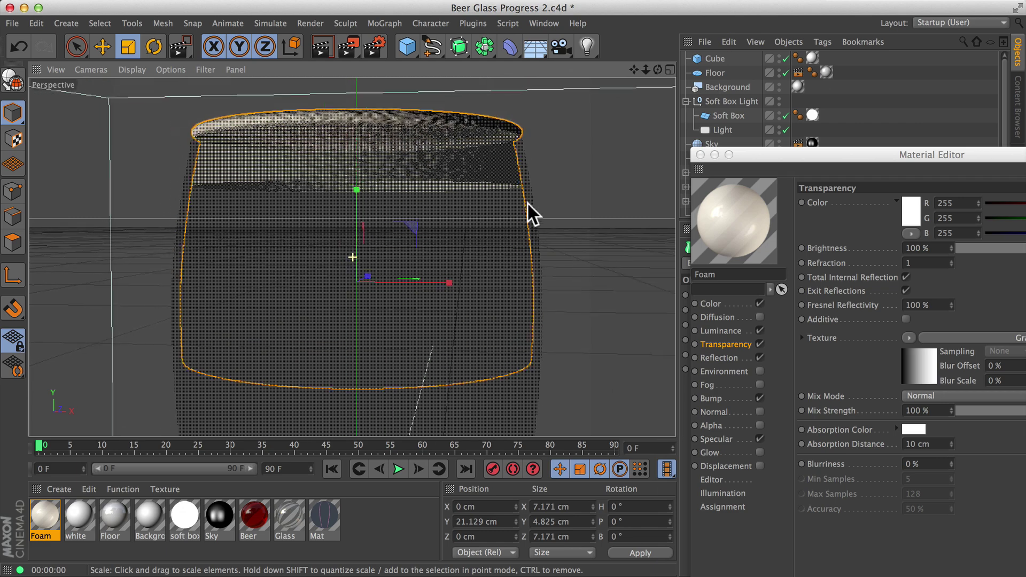
pyautogui.keyDown('alt'); pyautogui.moveTo(527, 203); pyautogui.dragTo(311, 283); pyautogui.keyUp('alt')
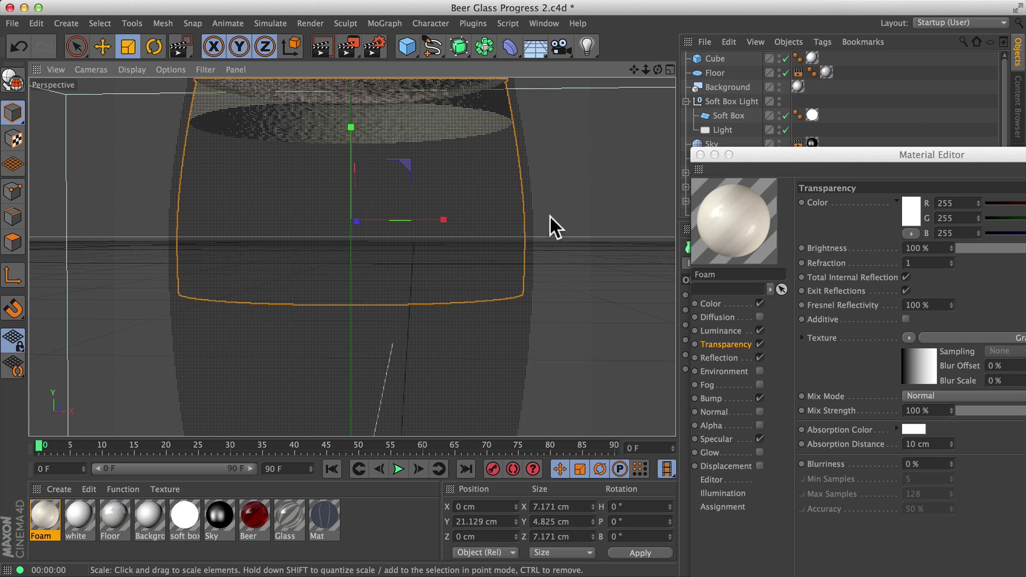
pyautogui.keyDown('alt'); pyautogui.moveTo(549, 215); pyautogui.dragTo(256, 206); pyautogui.keyUp('alt')
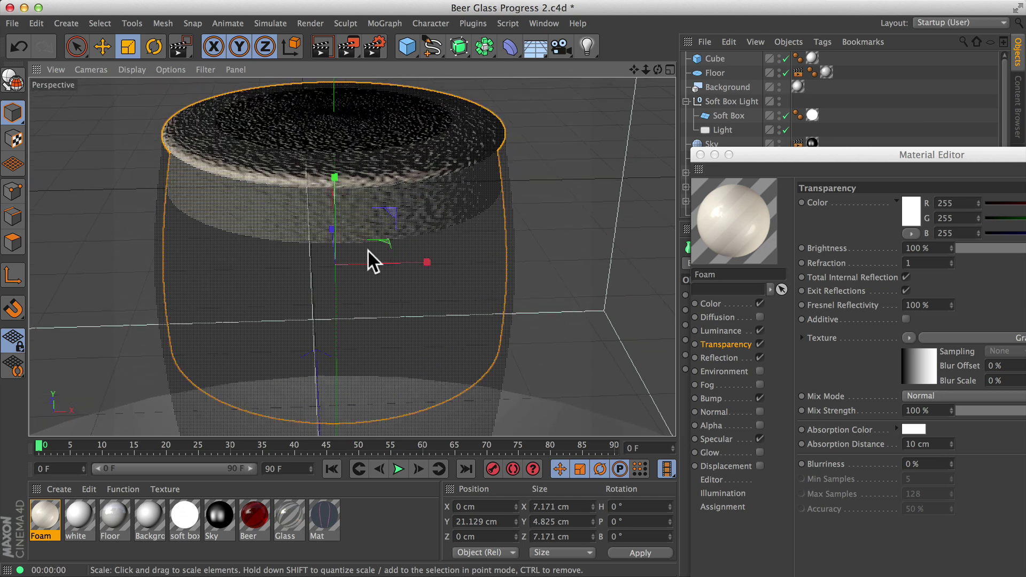
pyautogui.keyDown('alt'); pyautogui.moveTo(428, 281); pyautogui.dragTo(460, 192); pyautogui.keyUp('alt')
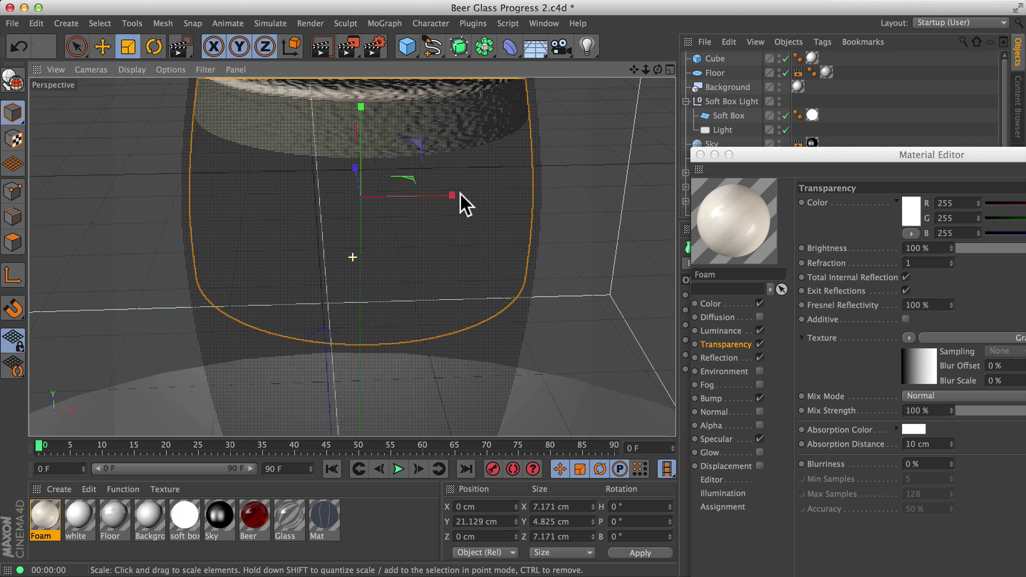
pyautogui.moveTo(878, 149); pyautogui.dragTo(394, 40)
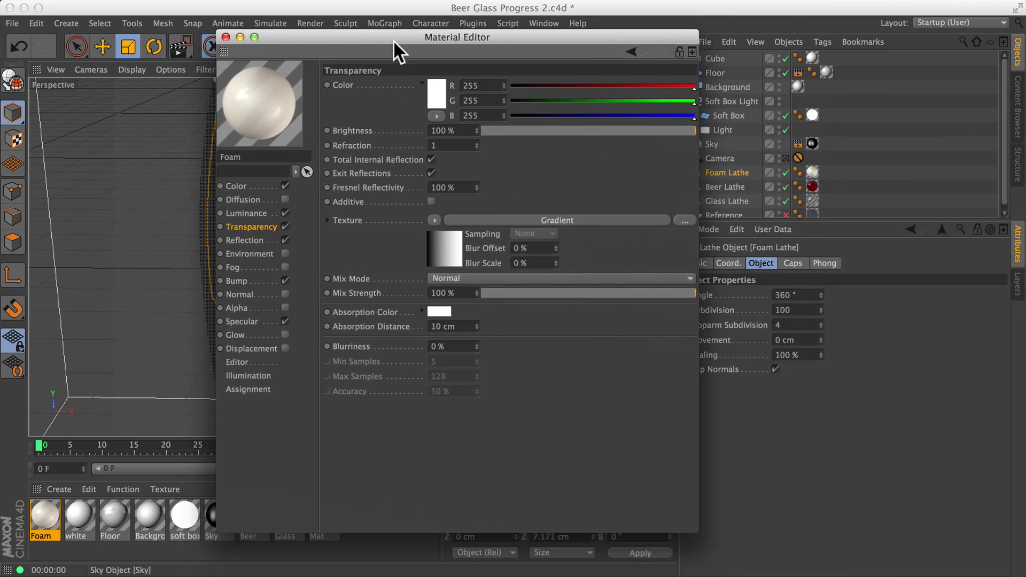
pyautogui.click(241, 362)
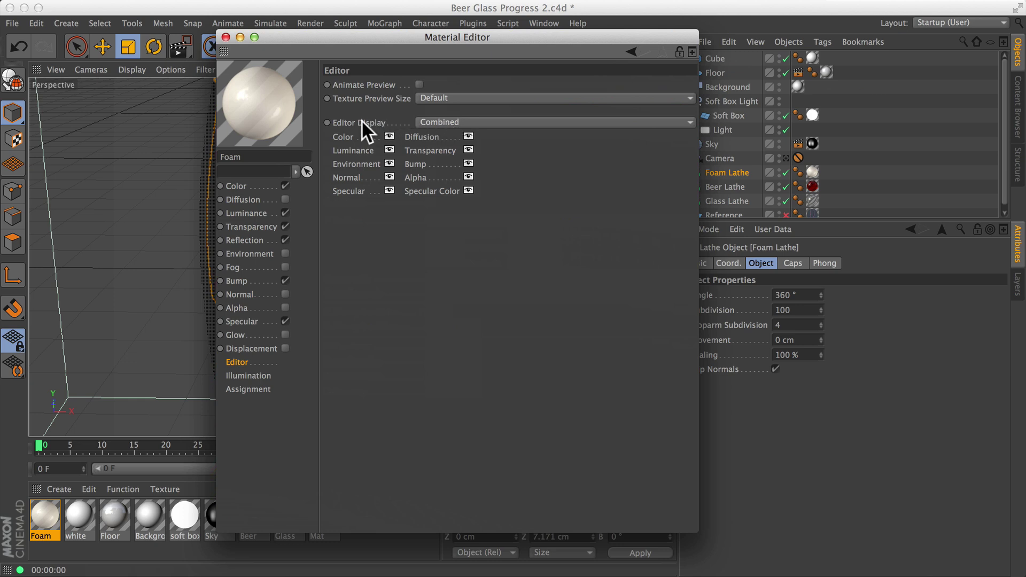
pyautogui.click(439, 122)
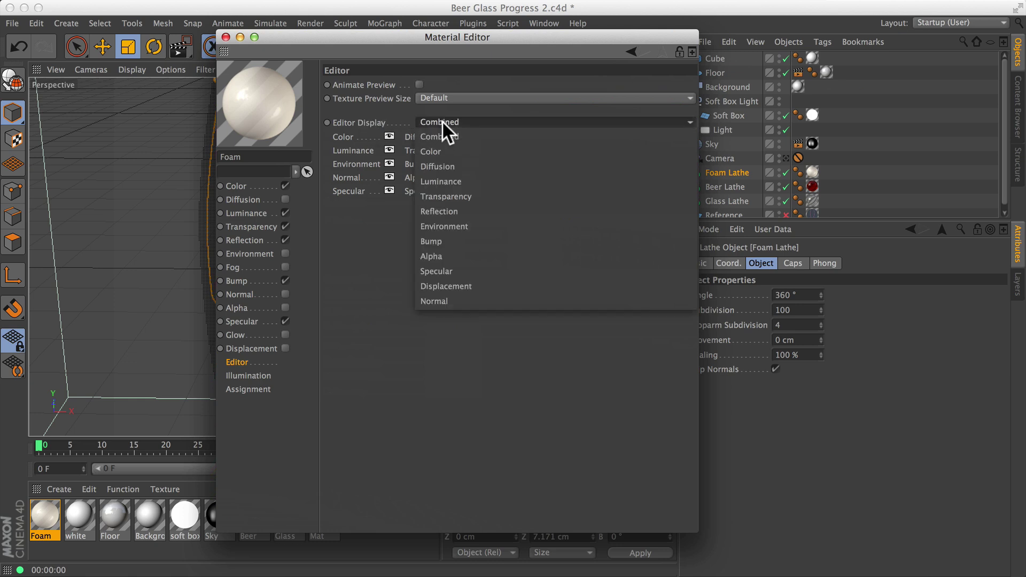
pyautogui.click(469, 197)
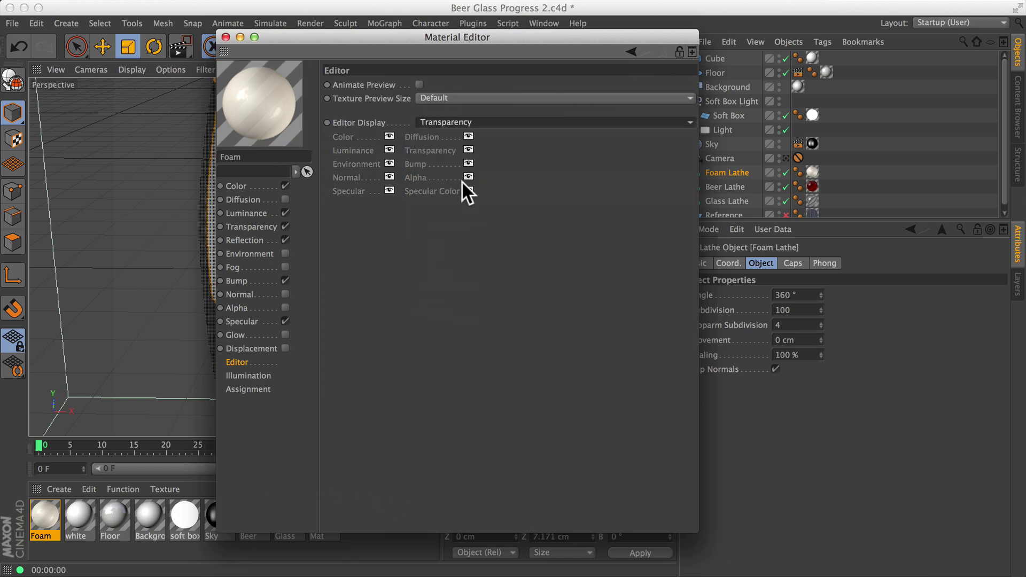
pyautogui.moveTo(324, 37); pyautogui.dragTo(777, 142)
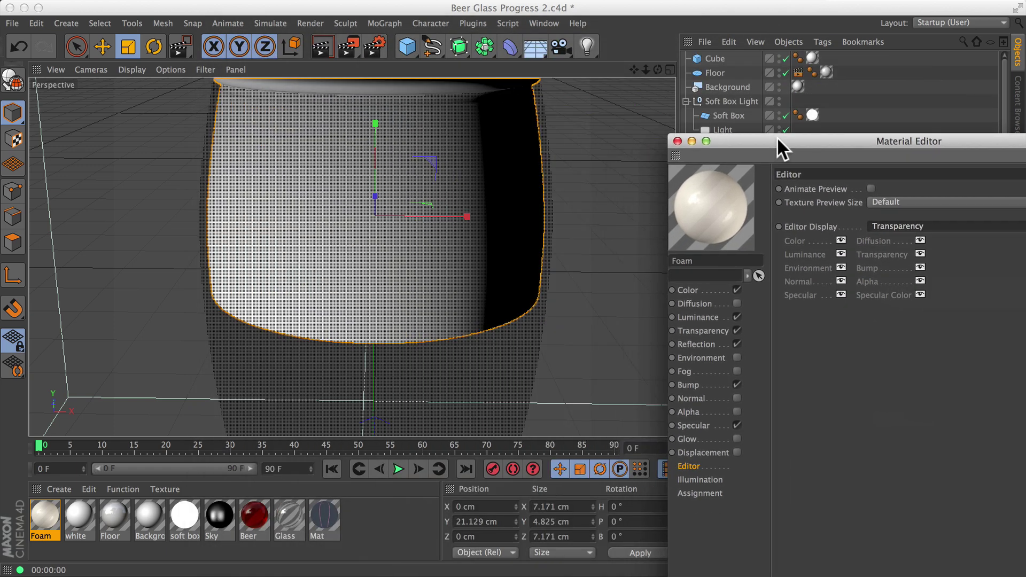
# Switch the viewport to Quick Shading and examine how the transparency gradient runs over the foam.
pyautogui.click(383, 198)
pyautogui.keyDown('alt'); pyautogui.moveTo(383, 199); pyautogui.dragTo(313, 212); pyautogui.keyUp('alt')
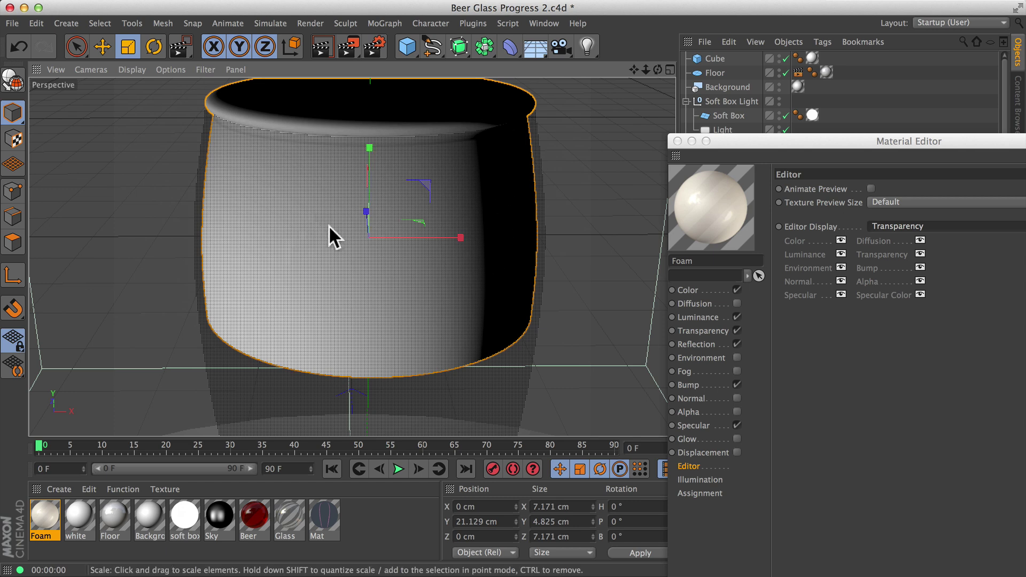
pyautogui.click(140, 68)
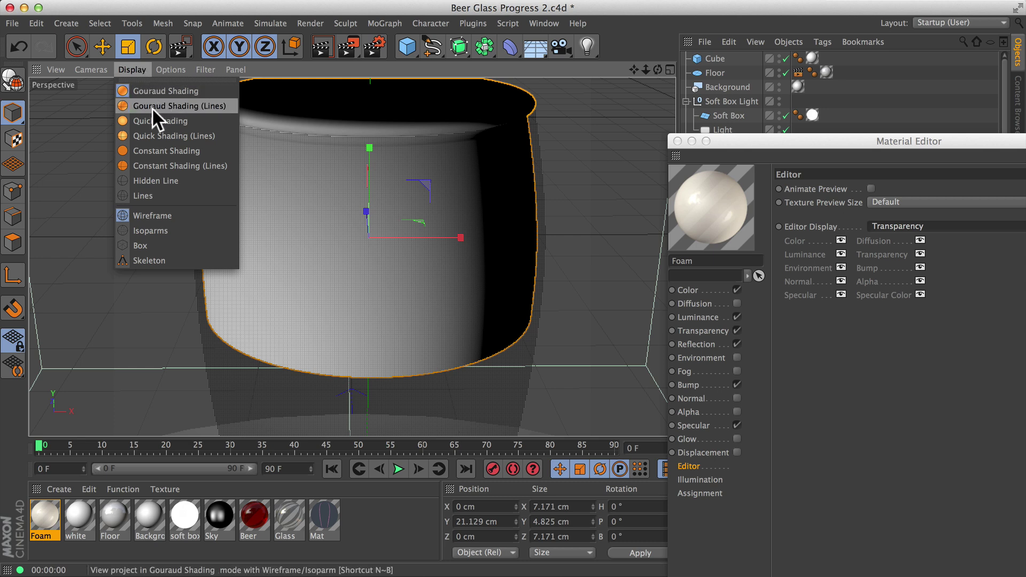
pyautogui.click(189, 120)
pyautogui.moveTo(368, 153)
pyautogui.keyDown('alt'); pyautogui.mouseDown()
pyautogui.moveTo(399, 219)
pyautogui.moveTo(428, 336)
pyautogui.moveTo(369, 330)
pyautogui.moveTo(373, 303)
pyautogui.moveTo(344, 321)
pyautogui.moveTo(325, 211)
pyautogui.moveTo(275, 171)
pyautogui.moveTo(382, 133)
pyautogui.moveTo(379, 248)
pyautogui.moveTo(428, 224)
pyautogui.moveTo(459, 300)
pyautogui.mouseUp(); pyautogui.keyUp('alt')
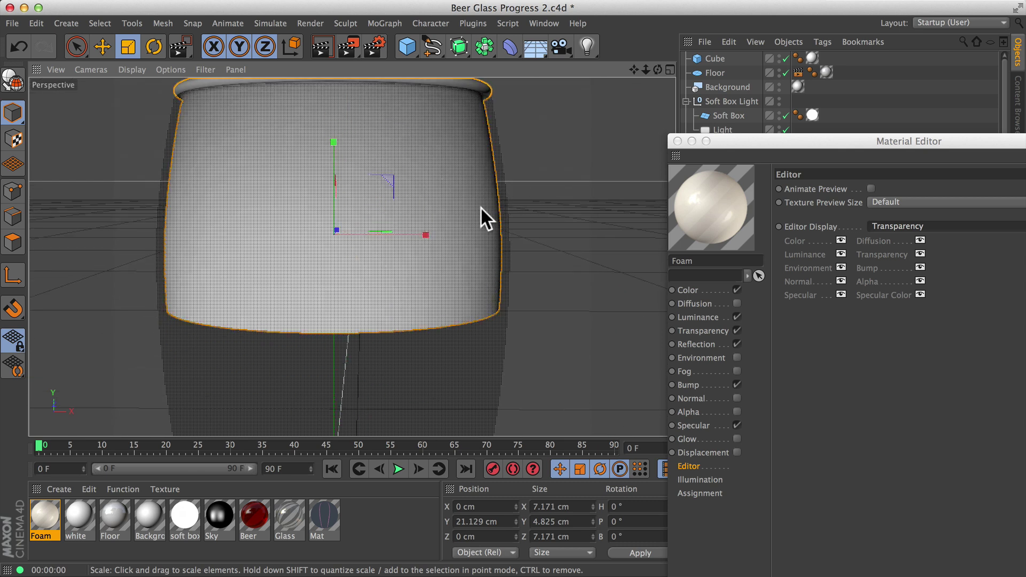
pyautogui.keyDown('alt'); pyautogui.moveTo(480, 207); pyautogui.dragTo(513, 241); pyautogui.keyUp('alt')
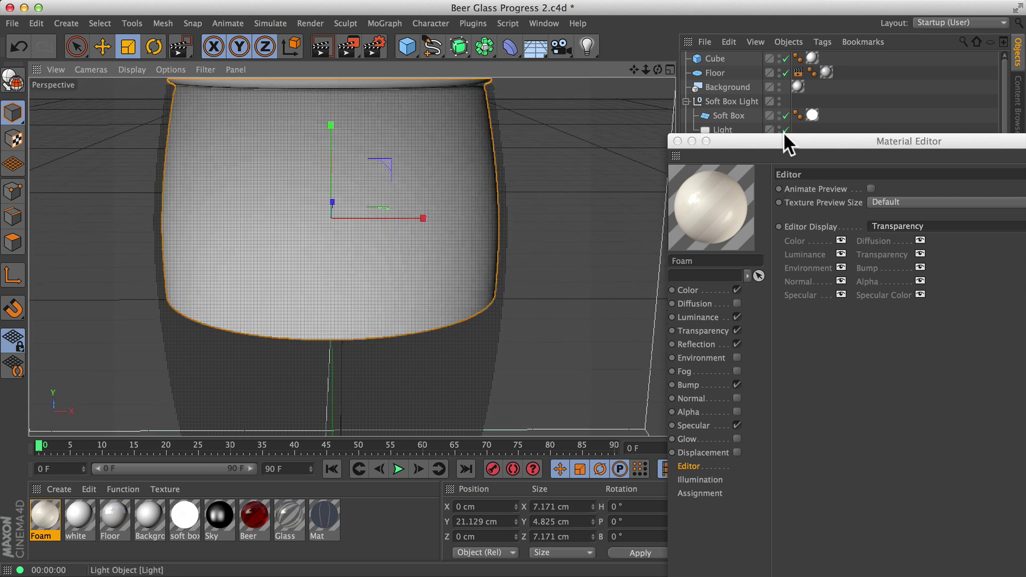
# Bring the transparency gradient's black and white knots together slightly before the middle to make a hard edge.
pyautogui.moveTo(783, 136); pyautogui.dragTo(533, 83)
pyautogui.click(446, 275)
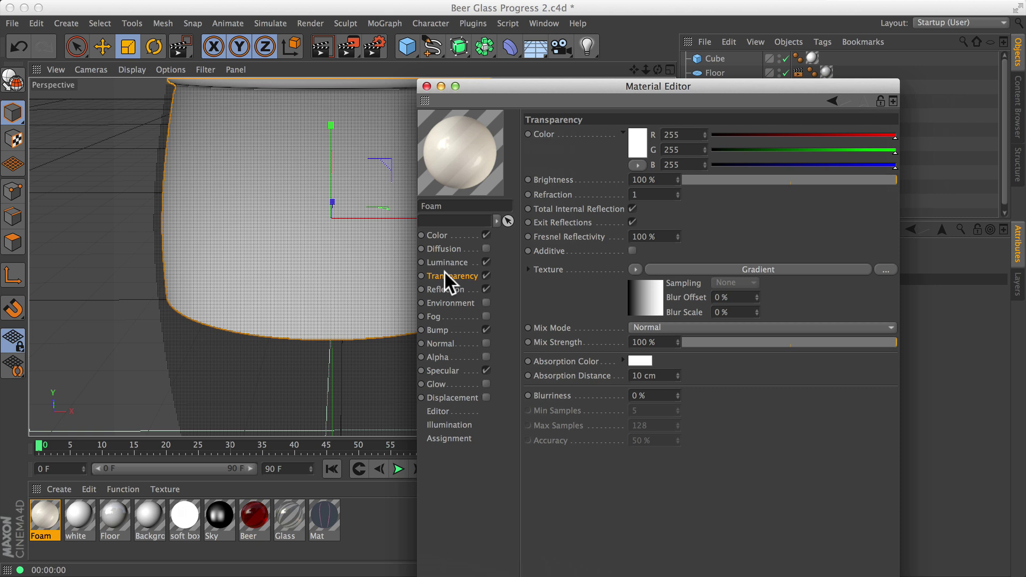
pyautogui.click(696, 267)
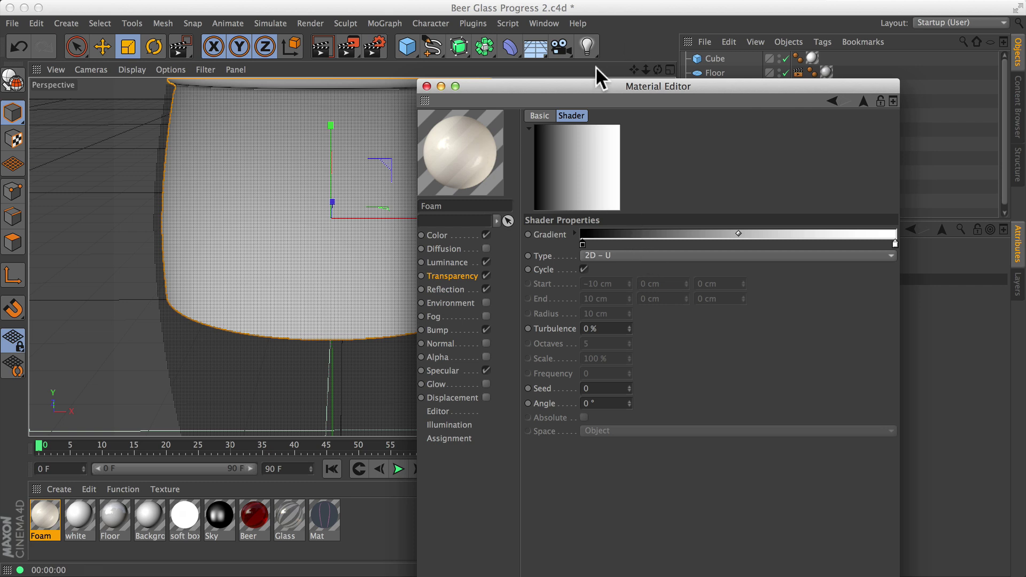
pyautogui.moveTo(588, 82)
pyautogui.mouseDown()
pyautogui.moveTo(726, 83)
pyautogui.moveTo(579, 74)
pyautogui.mouseUp()
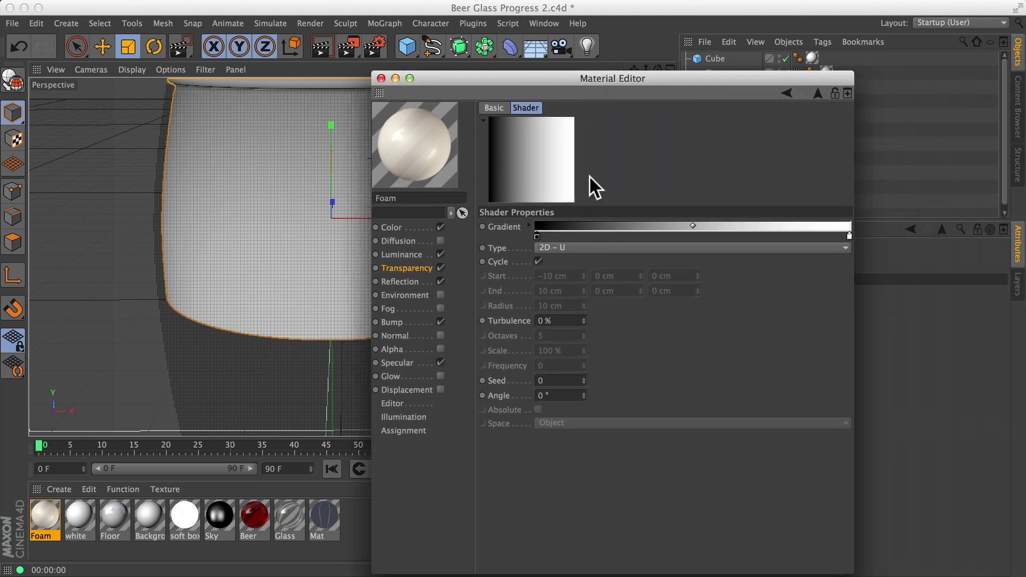
pyautogui.moveTo(536, 235); pyautogui.dragTo(664, 236)
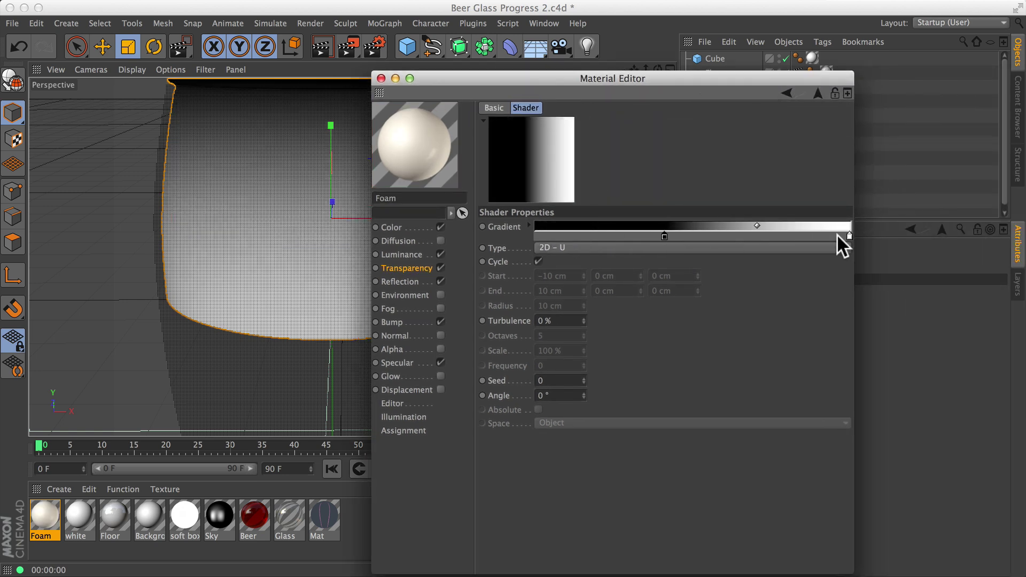
pyautogui.moveTo(849, 237); pyautogui.dragTo(666, 226)
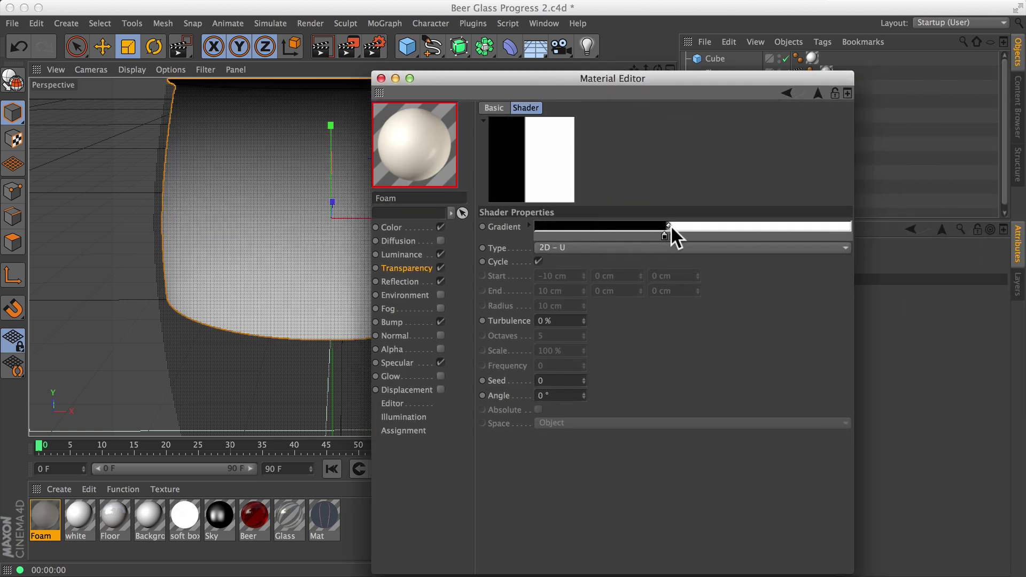
pyautogui.moveTo(572, 77); pyautogui.dragTo(823, 147)
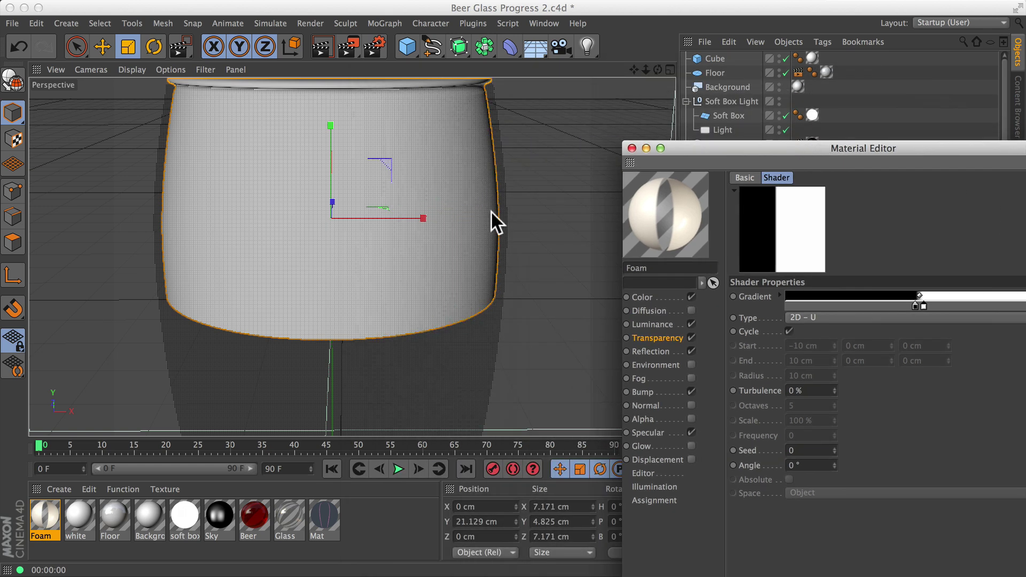
# Move the transparency gradient's hard black-to-white edge to about two-thirds of its length and examine its position on the foam.
pyautogui.keyDown('alt'); pyautogui.moveTo(492, 218); pyautogui.dragTo(410, 159); pyautogui.keyUp('alt')
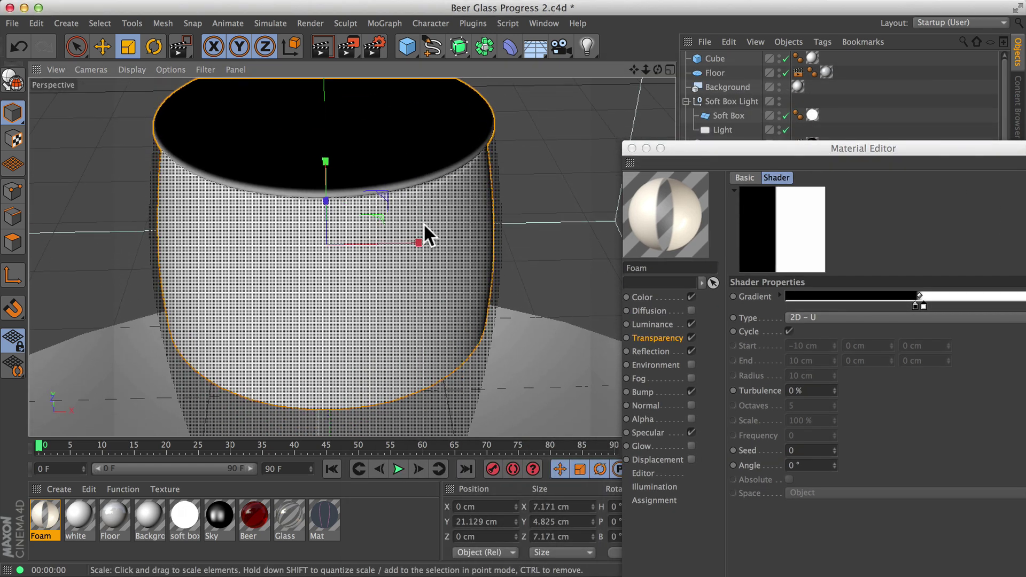
pyautogui.keyDown('alt'); pyautogui.moveTo(343, 299); pyautogui.dragTo(339, 248); pyautogui.keyUp('alt')
pyautogui.moveTo(968, 148); pyautogui.dragTo(763, 63)
pyautogui.moveTo(732, 219); pyautogui.dragTo(803, 220)
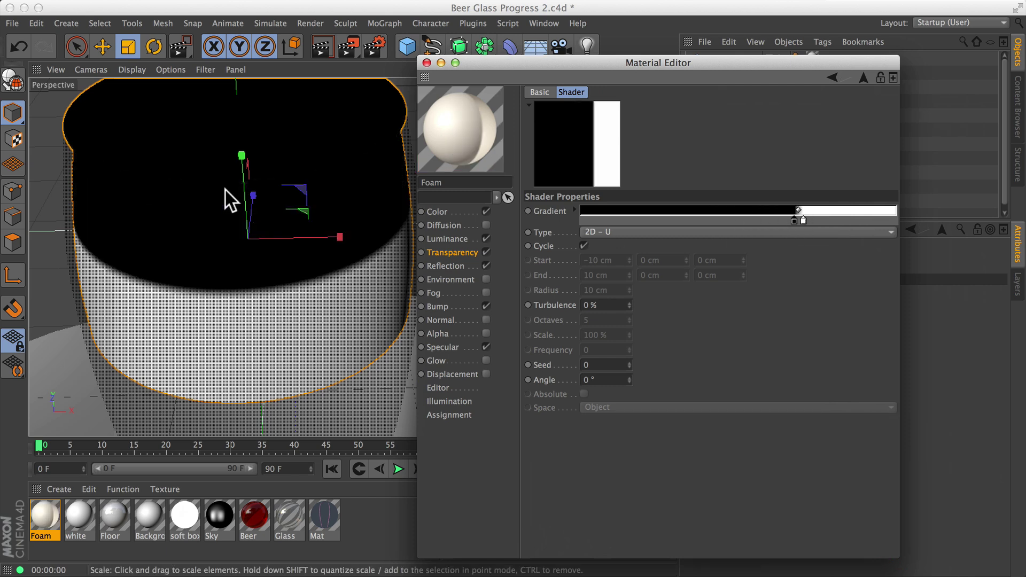
pyautogui.keyDown('alt'); pyautogui.moveTo(312, 142); pyautogui.dragTo(355, 126); pyautogui.keyUp('alt')
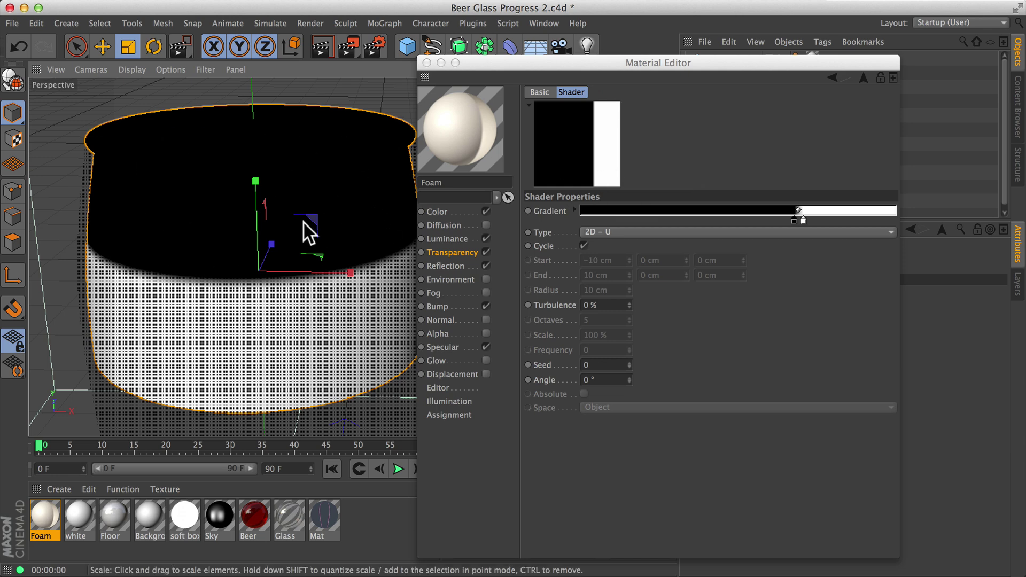
pyautogui.keyDown('alt'); pyautogui.moveTo(304, 223); pyautogui.dragTo(293, 307); pyautogui.keyUp('alt')
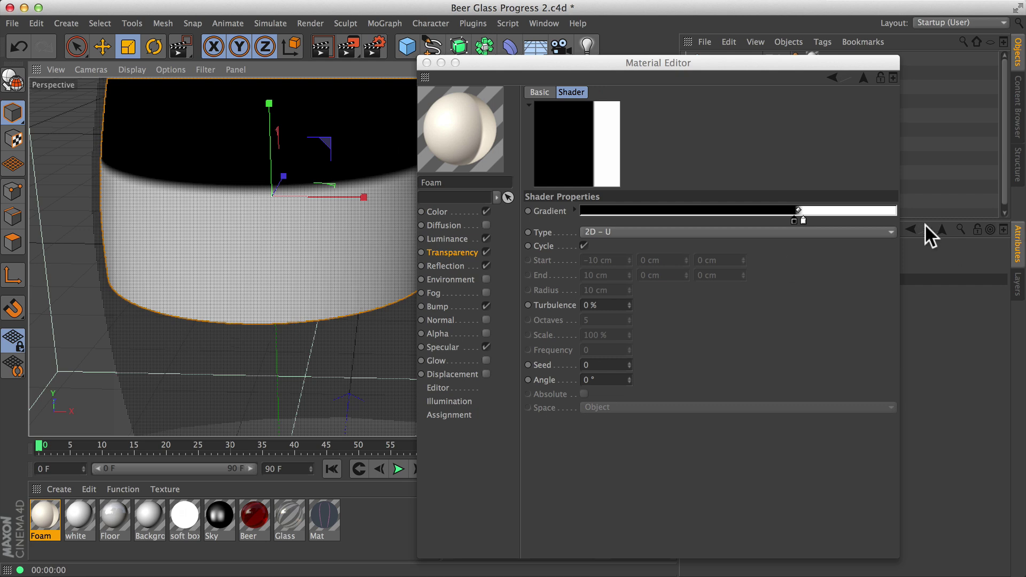
# Place the transparency gradient's white knot at the far end and the black knot just before it, limiting the fade to the foam's lower edge.
pyautogui.moveTo(803, 220); pyautogui.dragTo(811, 220)
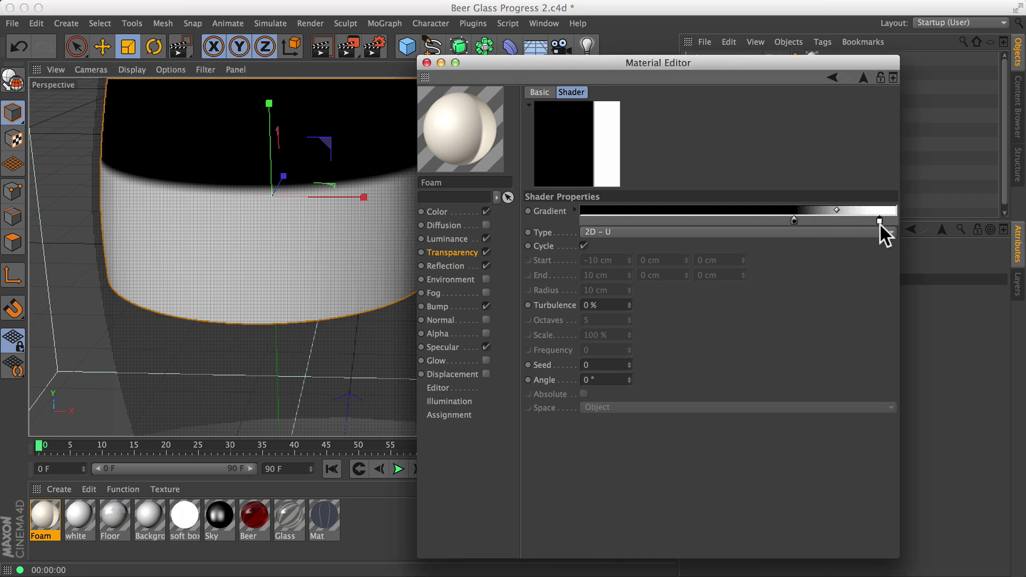
pyautogui.moveTo(879, 223); pyautogui.dragTo(897, 223)
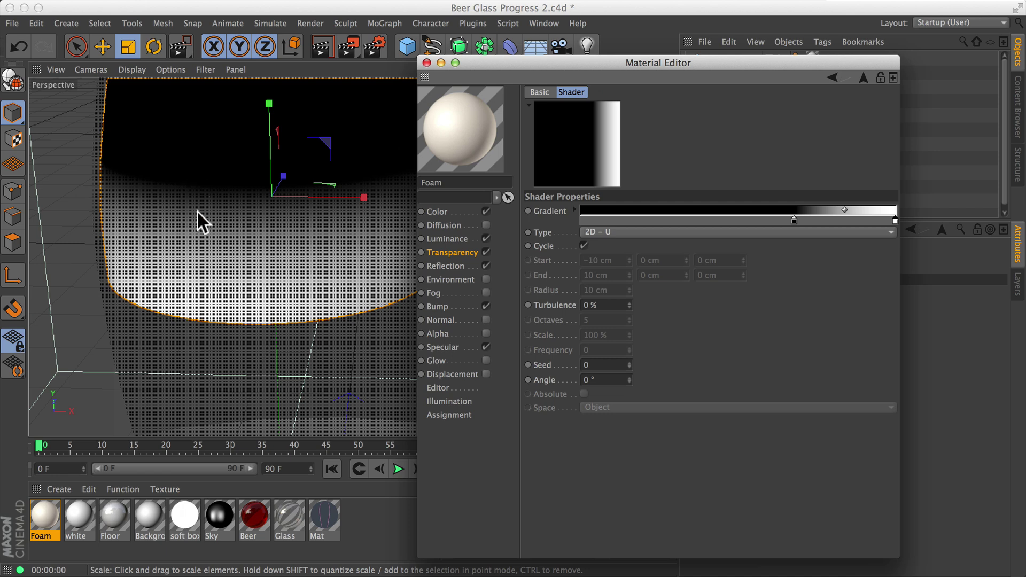
pyautogui.scroll(-3, 373, 248)
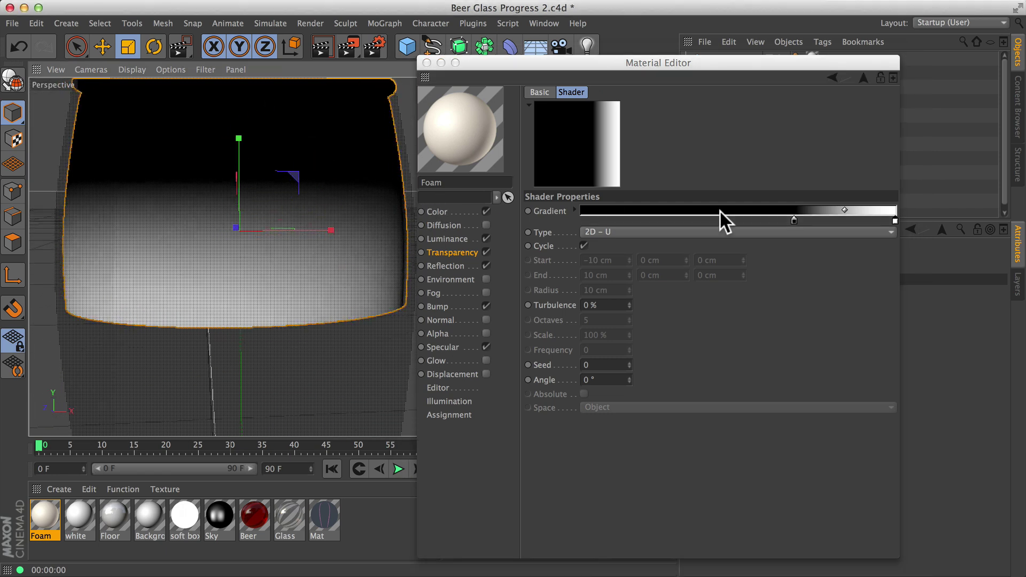
pyautogui.moveTo(794, 219); pyautogui.dragTo(826, 218)
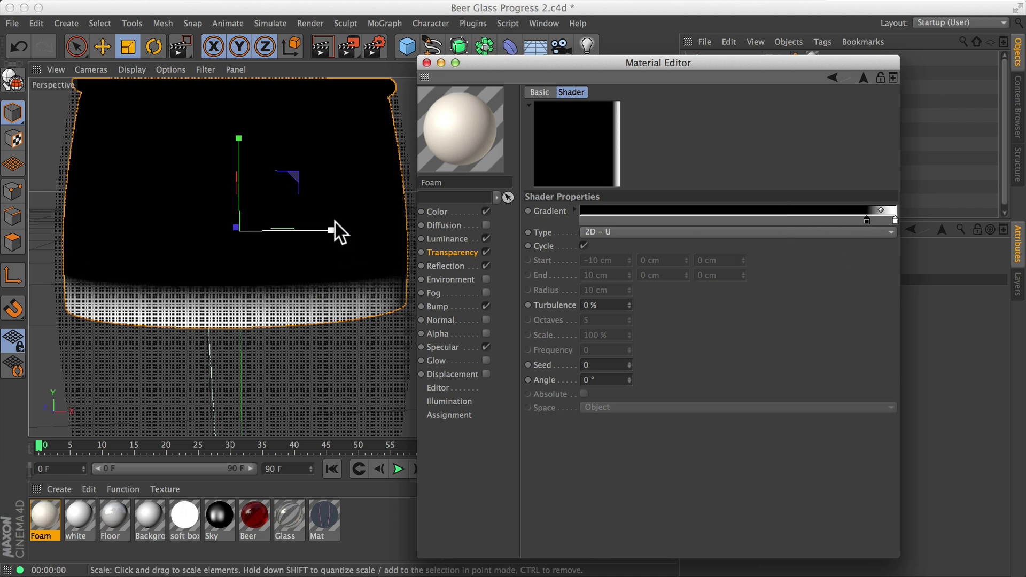
pyautogui.moveTo(872, 219); pyautogui.dragTo(883, 219)
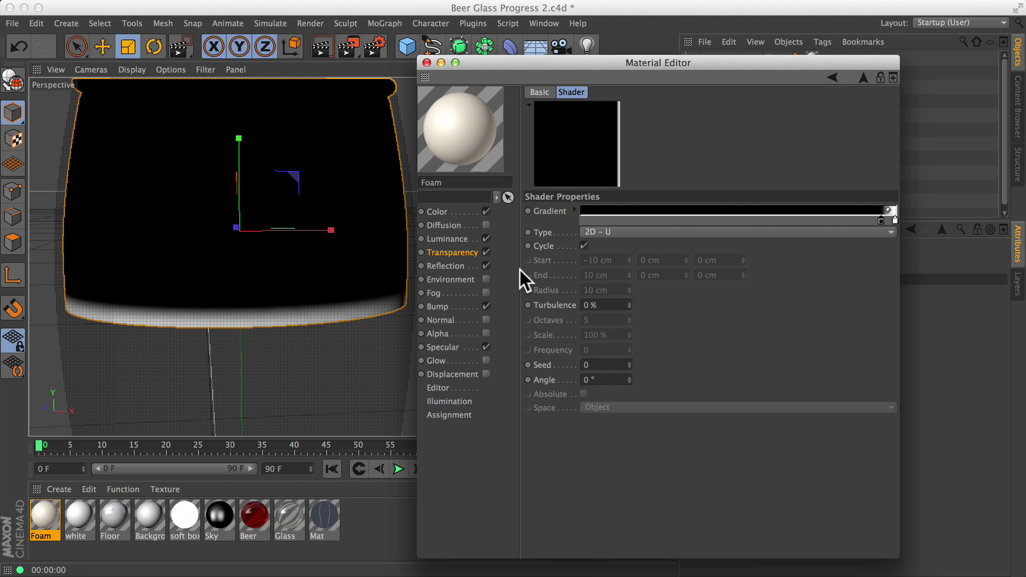
# Set the Foam material's Editor Display back to Combined and close the Material Editor.
pyautogui.click(437, 388)
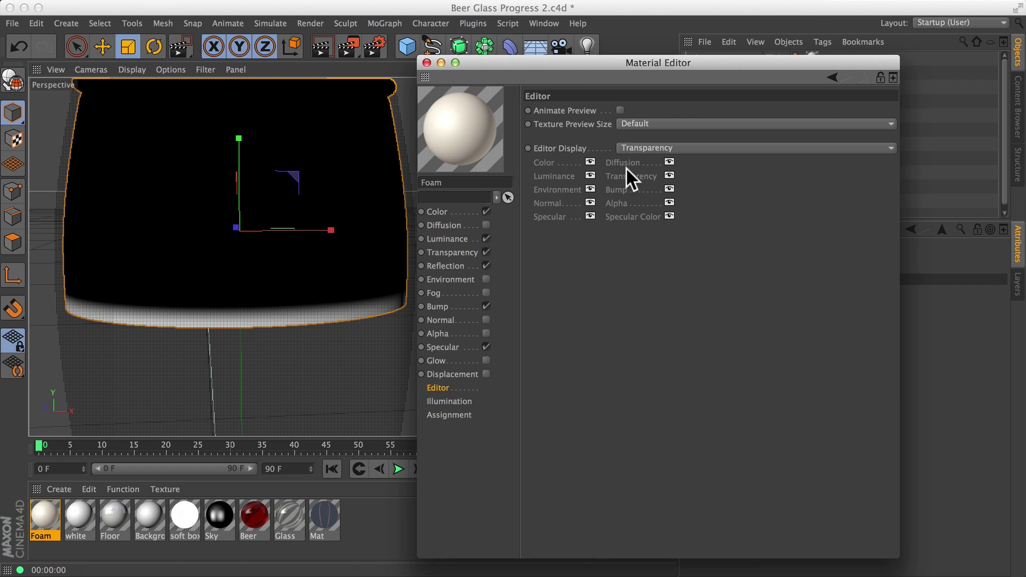
pyautogui.click(654, 144)
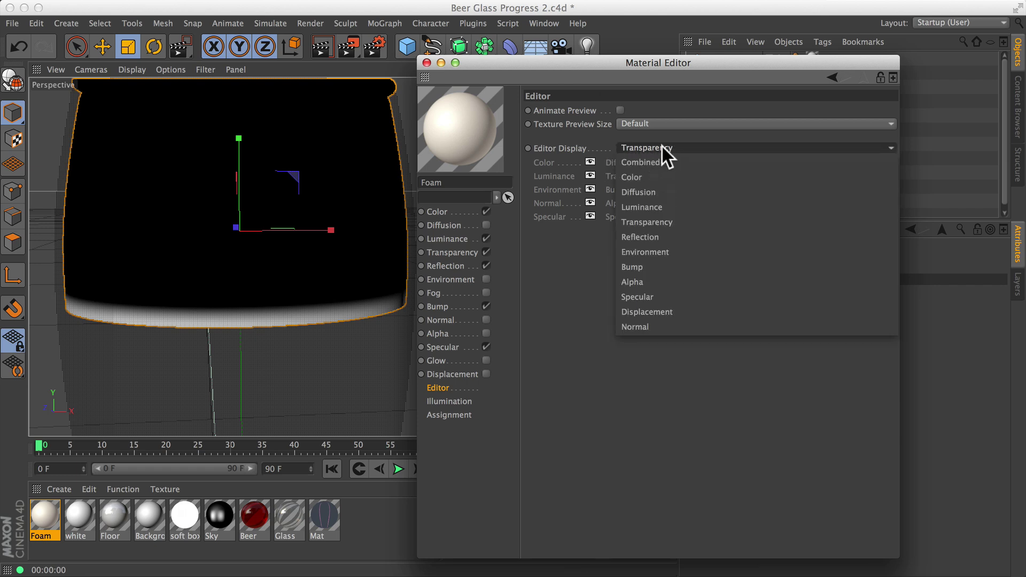
pyautogui.click(658, 161)
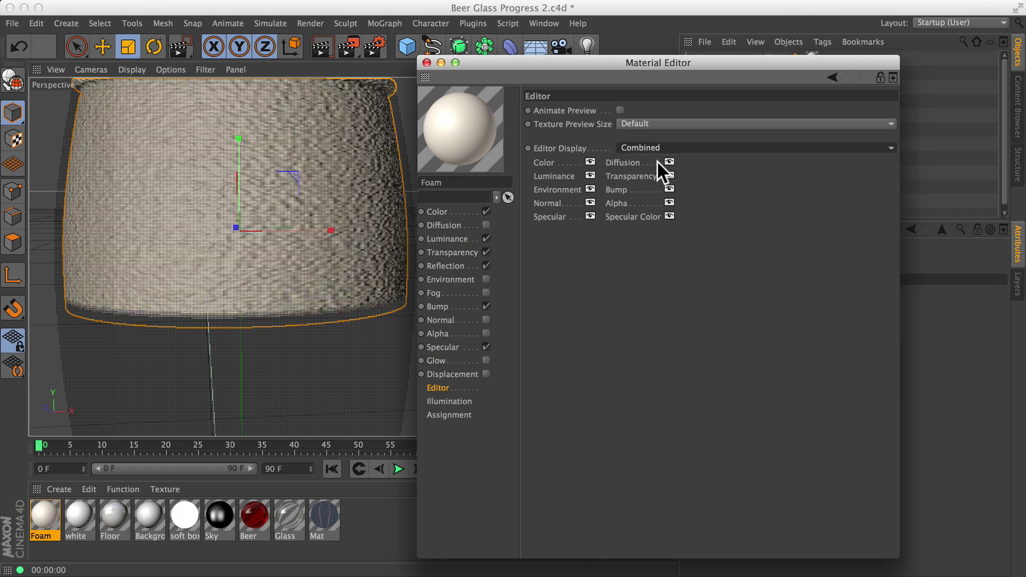
pyautogui.click(427, 62)
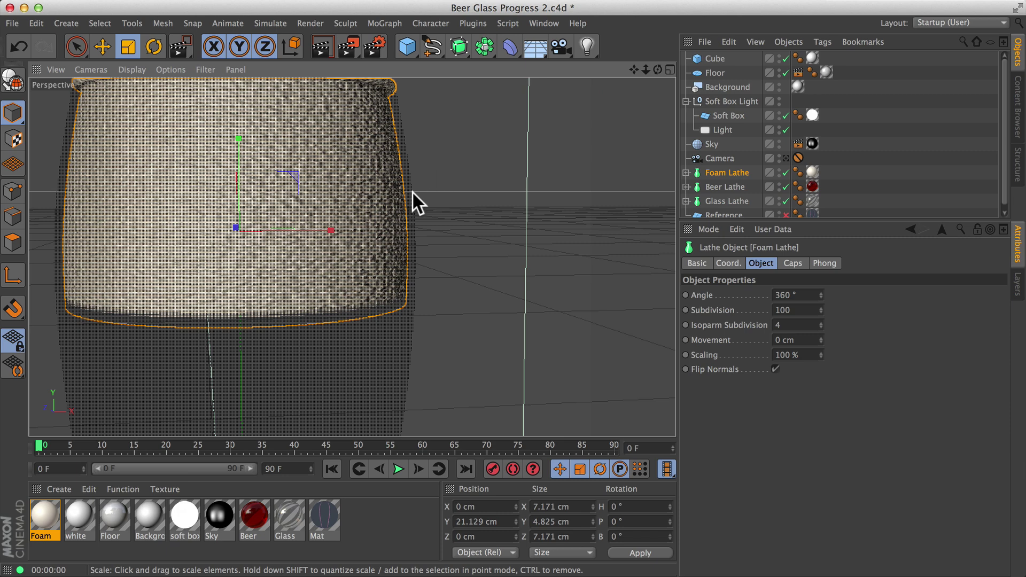
# Render the viewport and examine how the foam's lower edge blends into the beer.
pyautogui.keyDown('alt'); pyautogui.moveTo(412, 191); pyautogui.dragTo(481, 236); pyautogui.keyUp('alt')
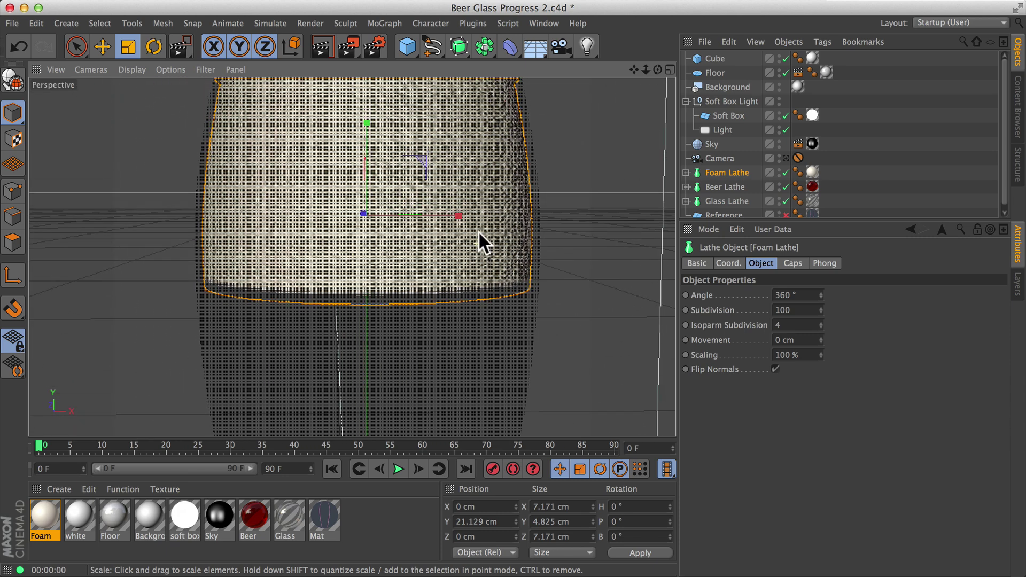
pyautogui.click(320, 47)
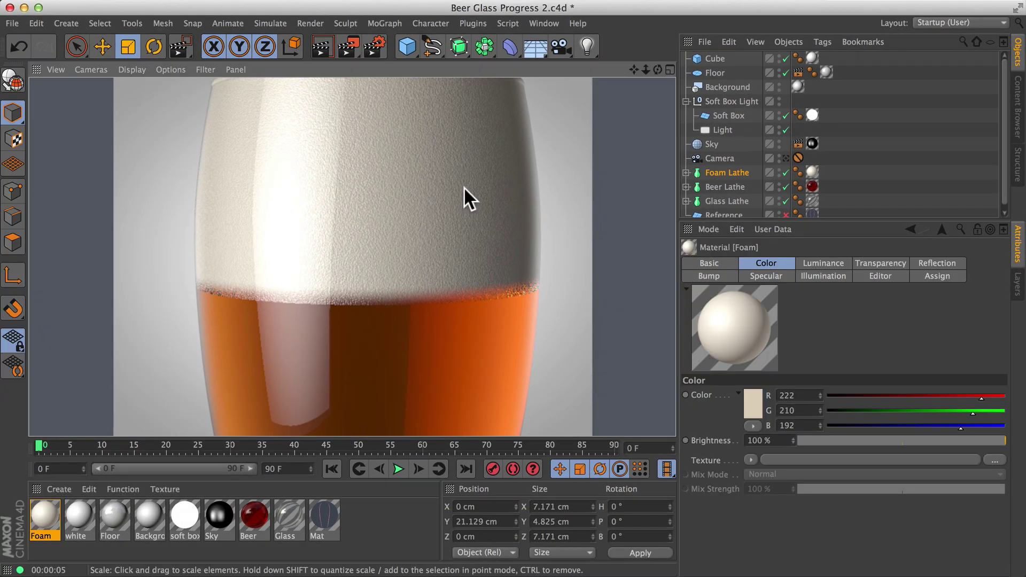
pyautogui.click(379, 326)
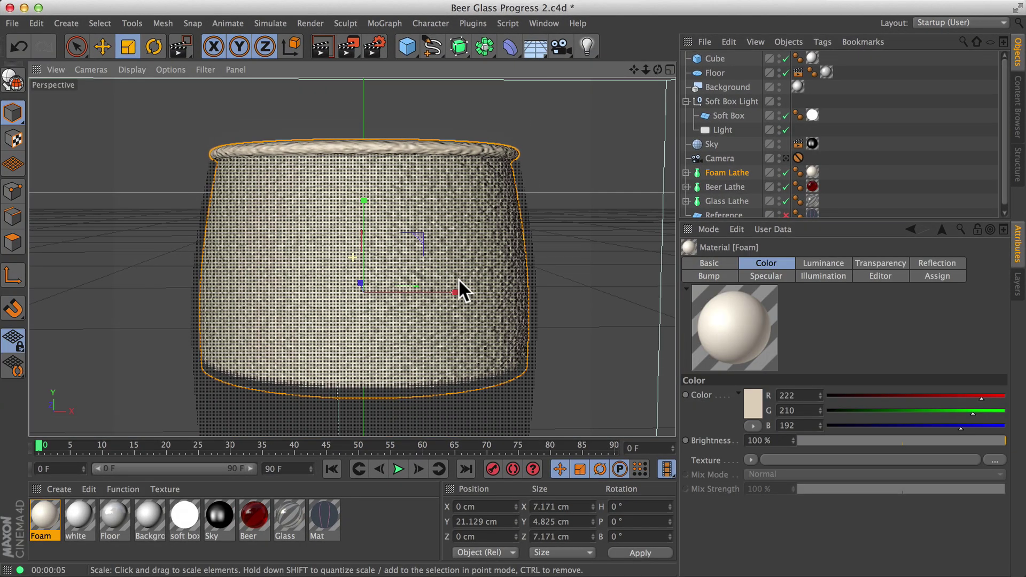
# Duplicate the Foam Lathe object.
pyautogui.keyDown('alt'); pyautogui.moveTo(384, 231); pyautogui.dragTo(412, 298); pyautogui.keyUp('alt')
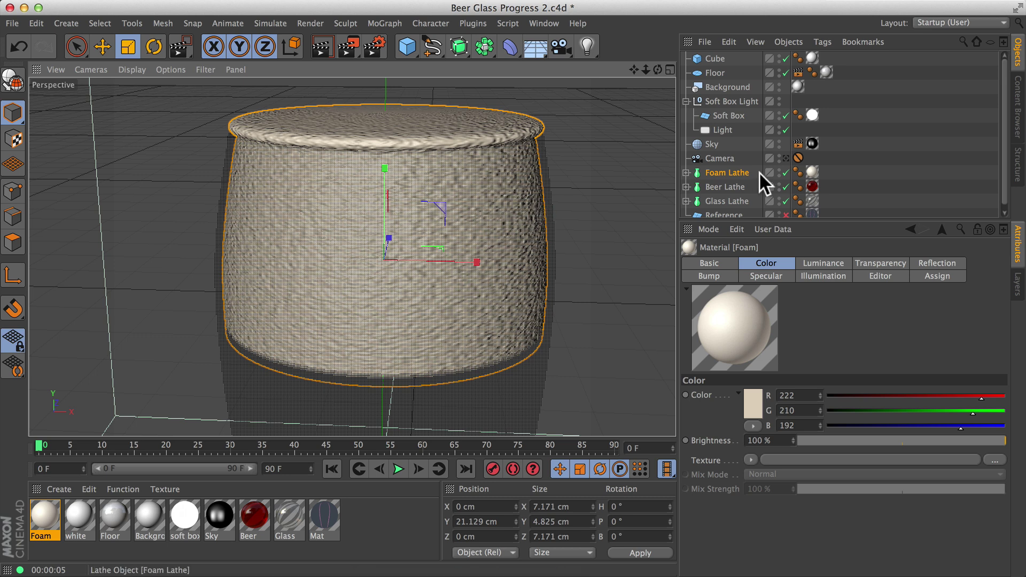
pyautogui.click(732, 168)
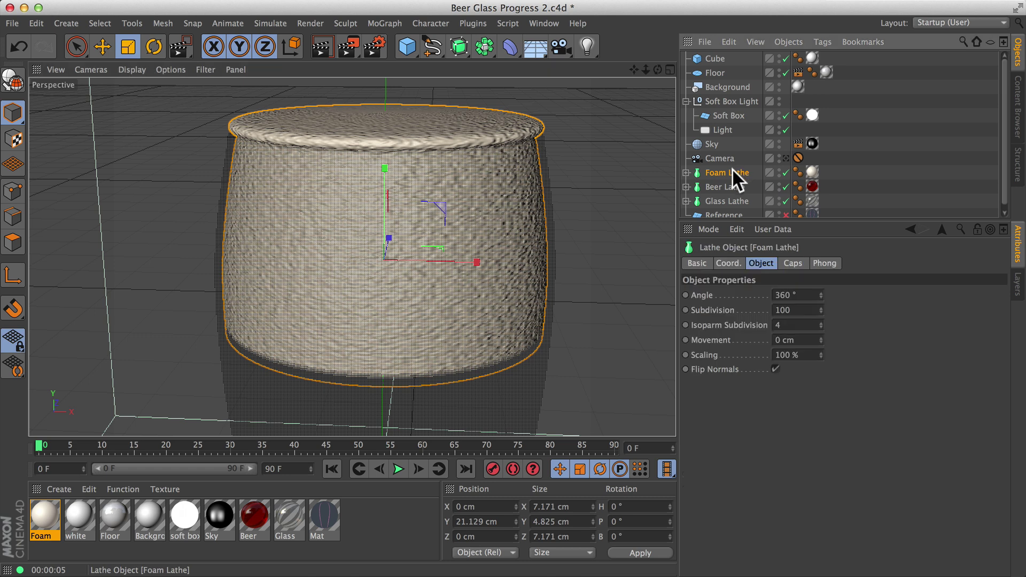
pyautogui.press('super+c')
pyautogui.press('super+v')
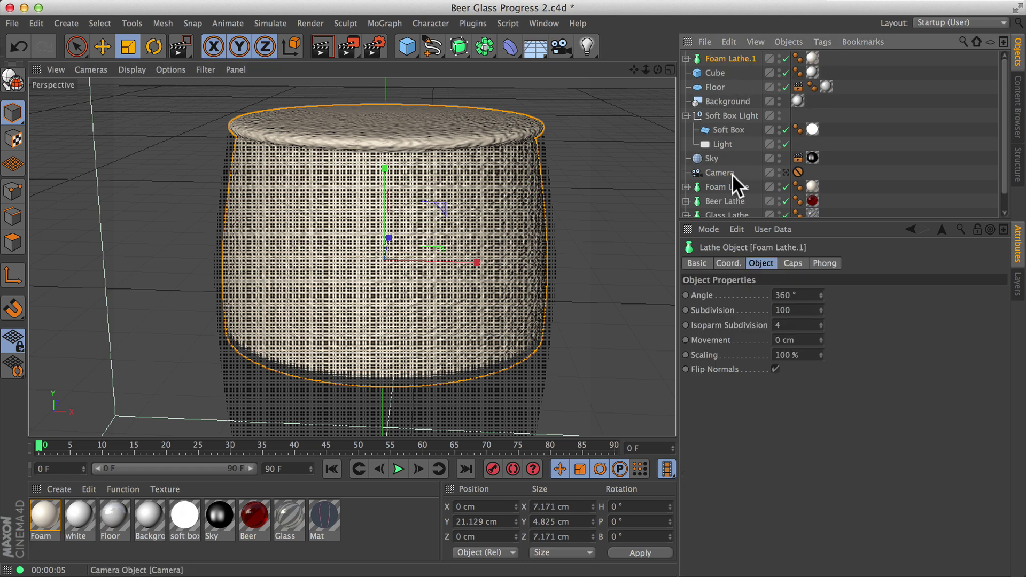
# Hide the original Foam Lathe in both the editor and the renderer, and disable its generator.
pyautogui.click(726, 185)
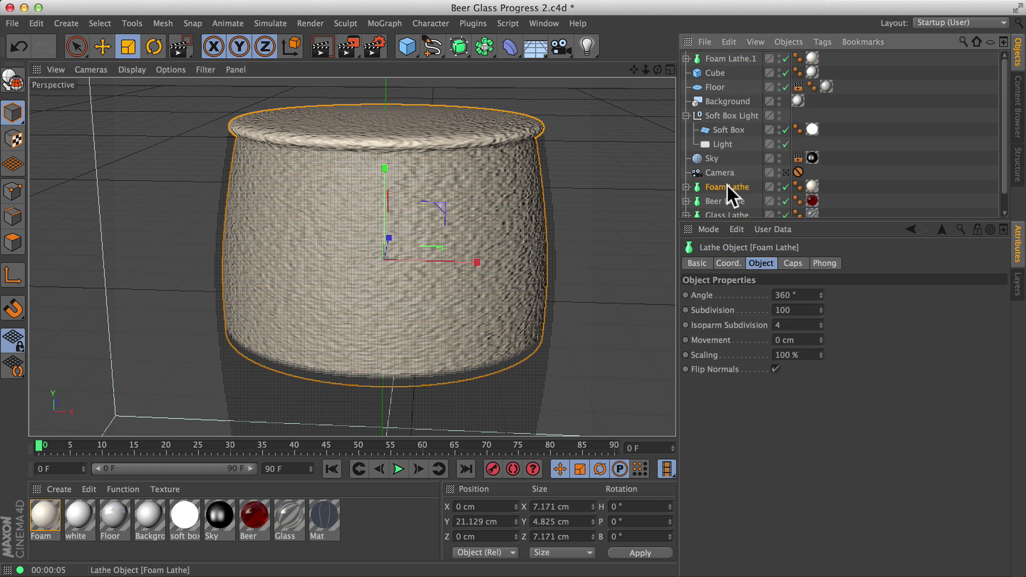
pyautogui.click(779, 183)
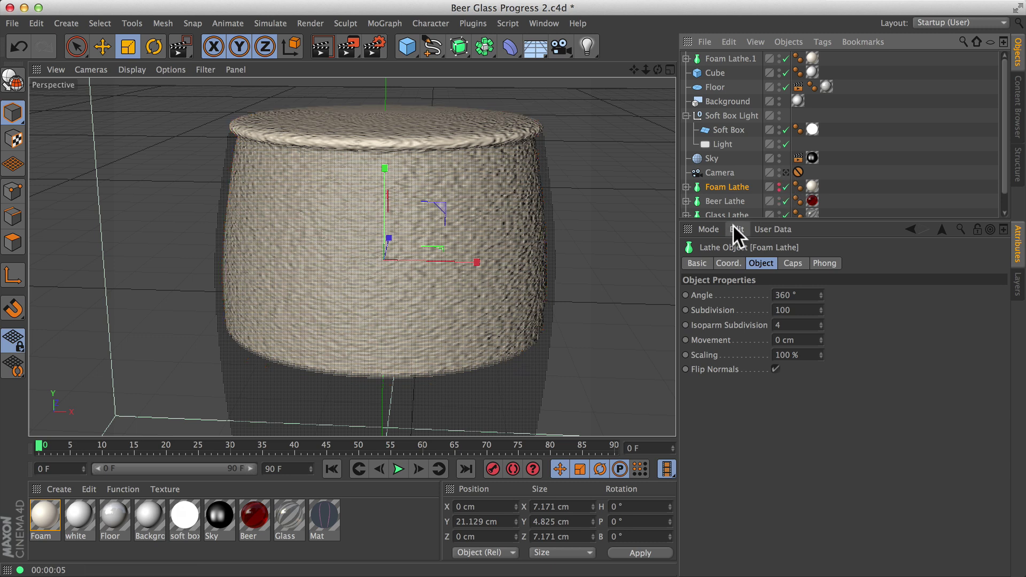
pyautogui.click(779, 189)
pyautogui.click(785, 186)
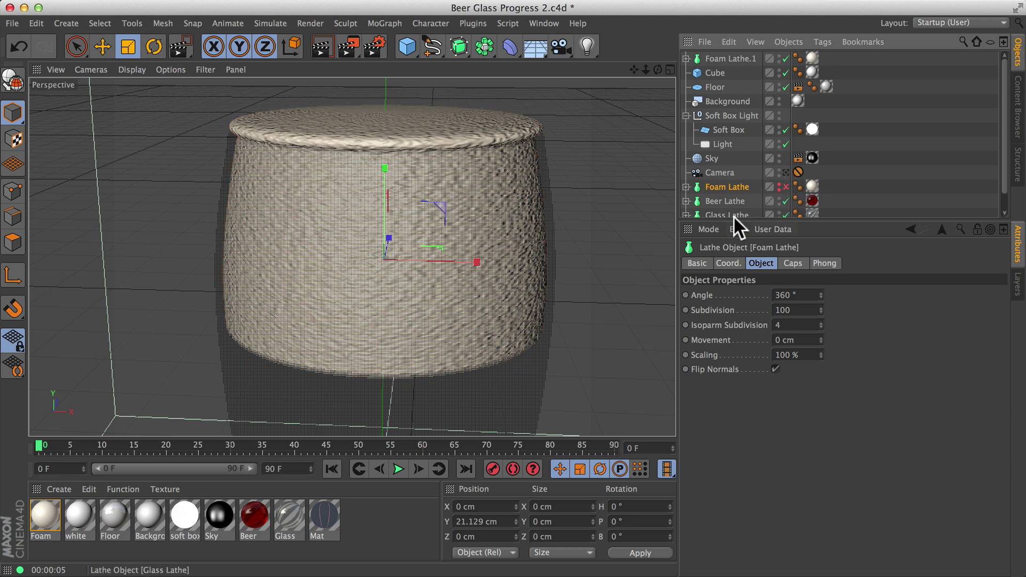
# Rename the original Foam Lathe to "backup Foam Lathe".
pyautogui.doubleClick(722, 184)
pyautogui.press('Left')
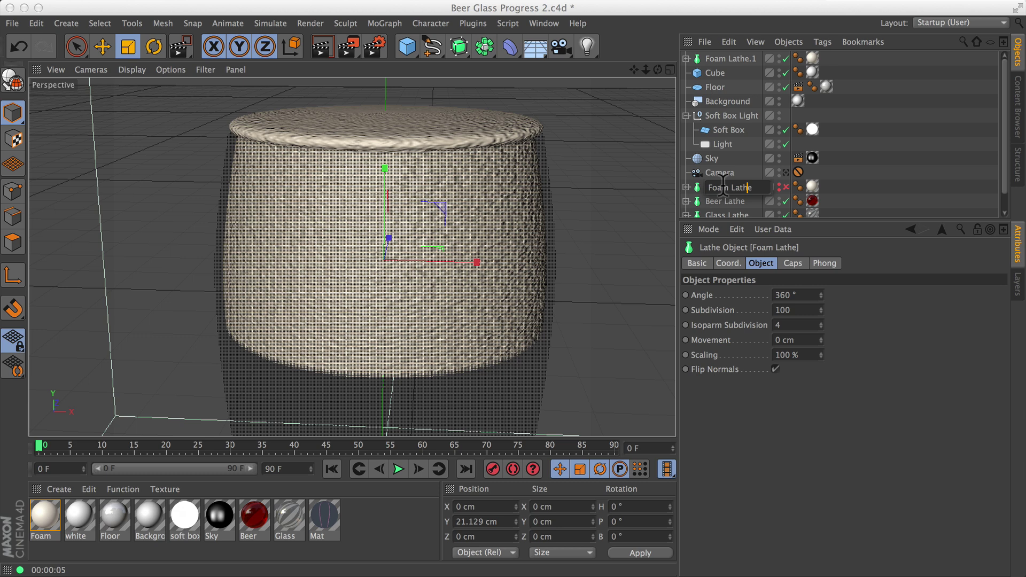
pyautogui.write('backup')
pyautogui.press('Return')
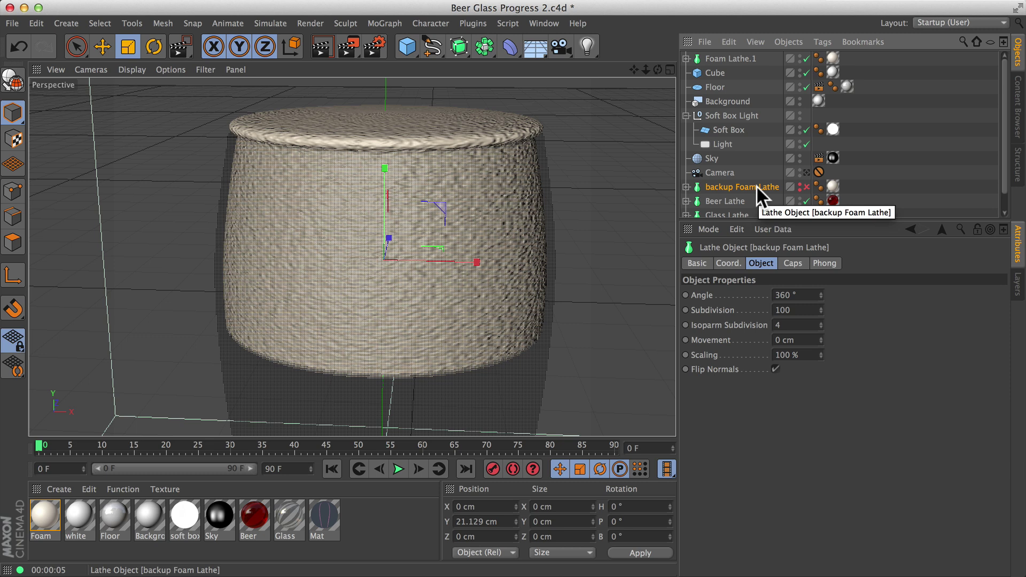
# Make the duplicate Foam Lathe.1 editable and display its points for editing.
pyautogui.click(743, 59)
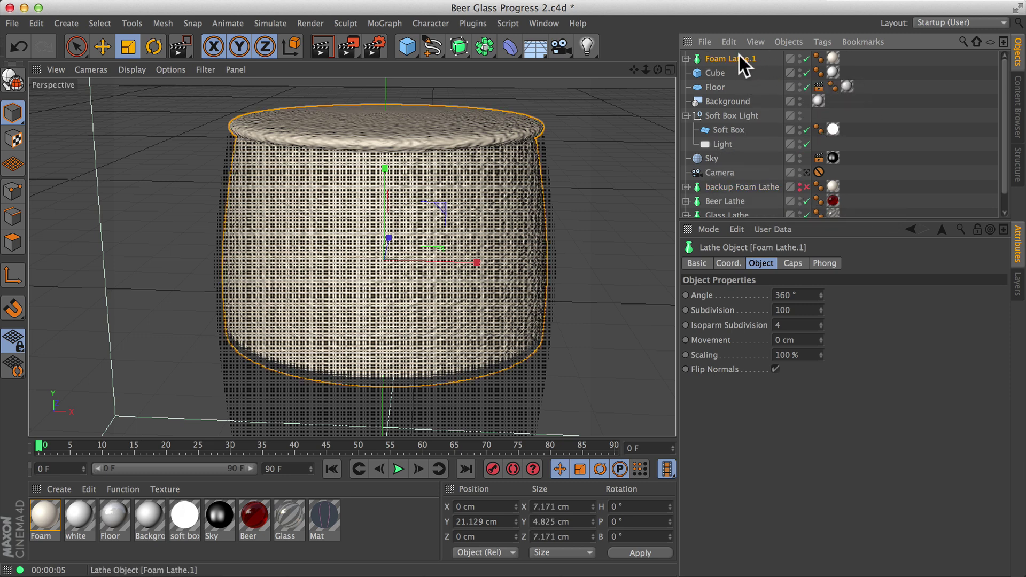
pyautogui.click(13, 78)
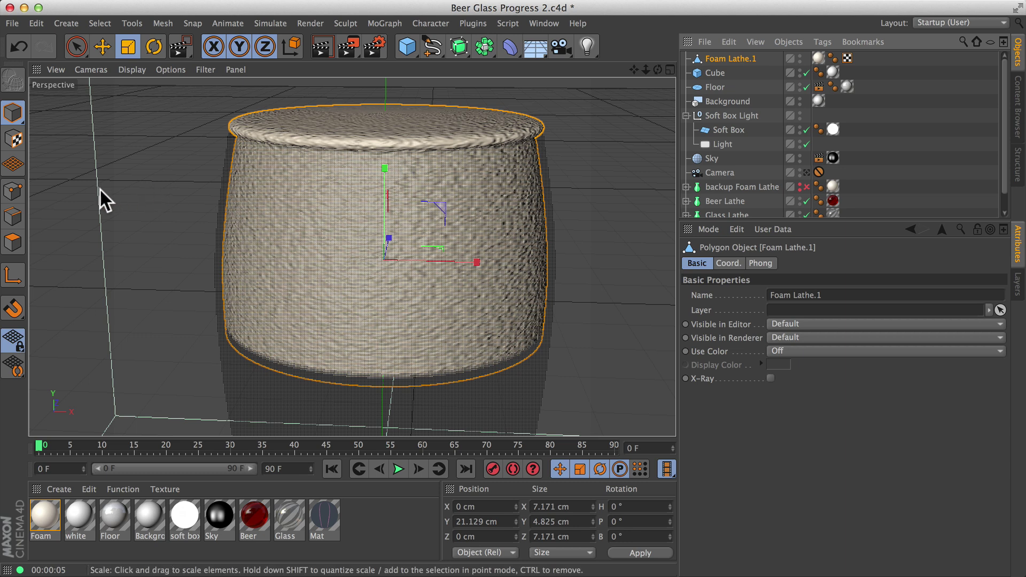
pyautogui.click(15, 188)
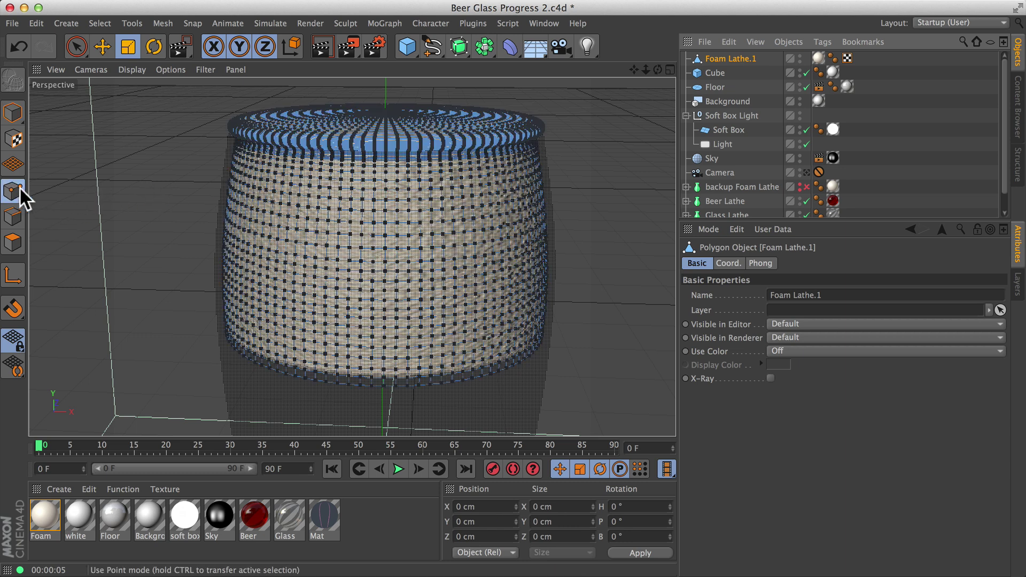
# Activate the Magnet tool for the foam's points and set its radius to 3 cm.
pyautogui.rightClick(155, 98)
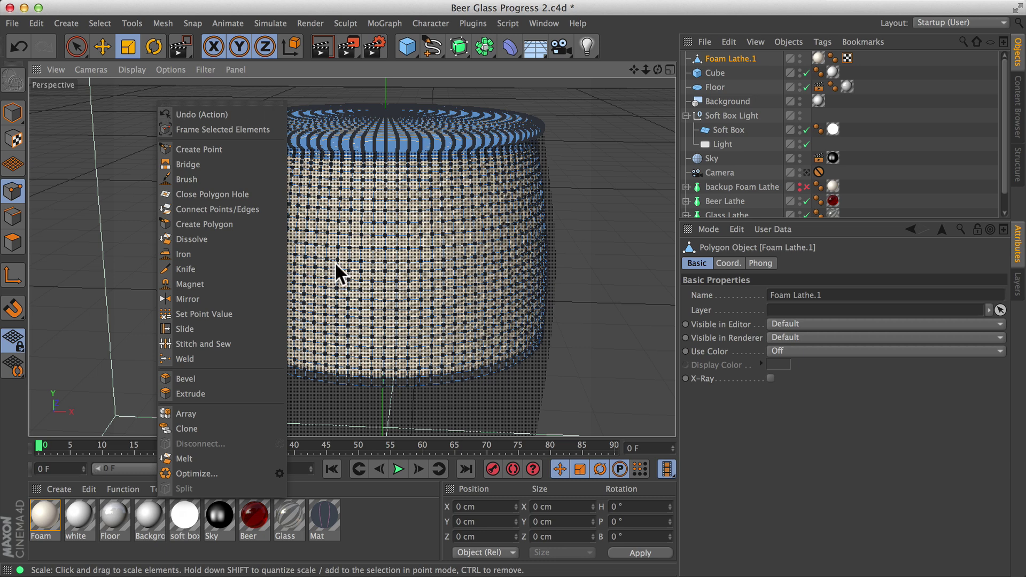
pyautogui.click(223, 277)
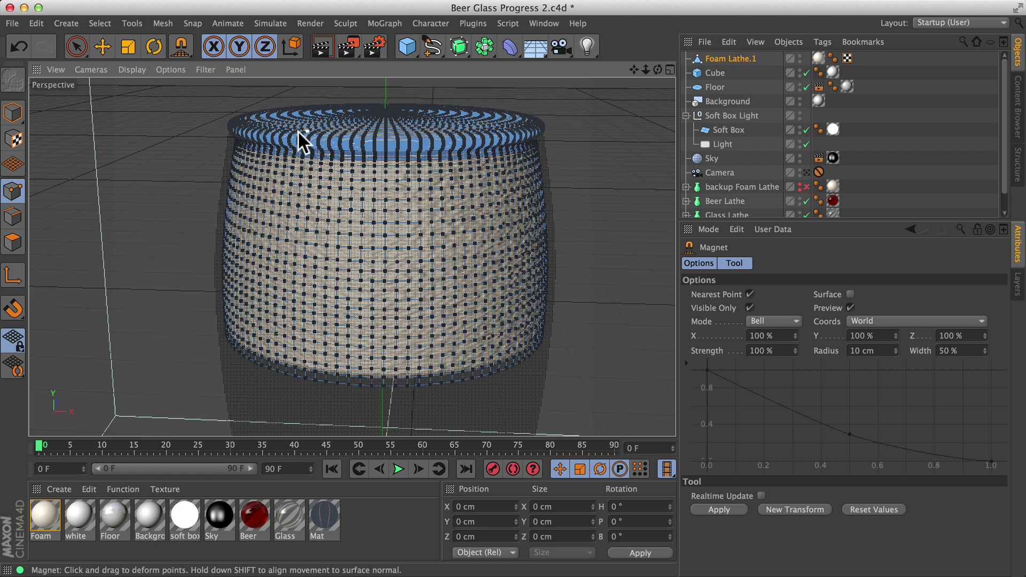
pyautogui.keyDown('alt'); pyautogui.moveTo(432, 127); pyautogui.dragTo(409, 146, button='right'); pyautogui.keyUp('alt')
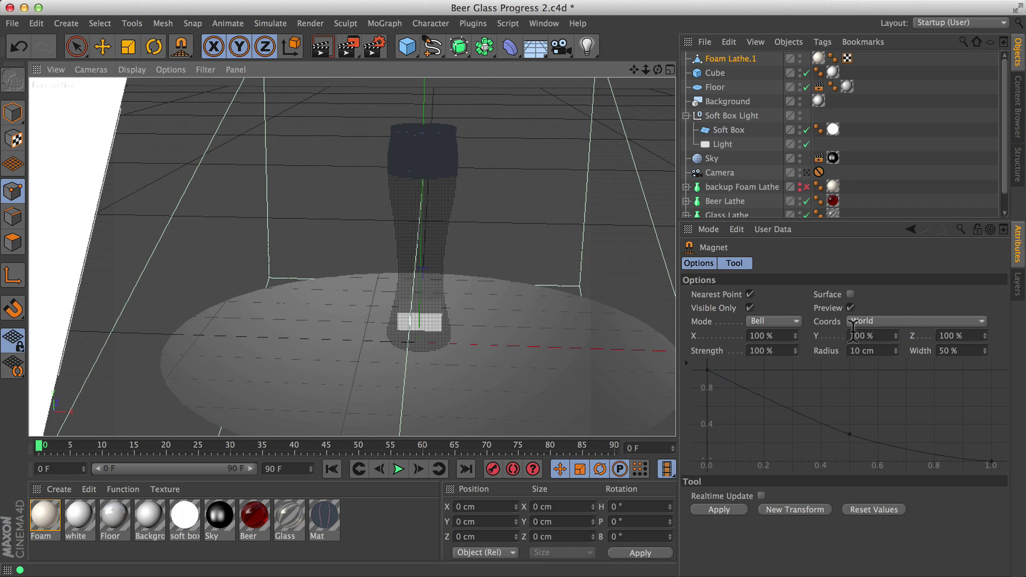
pyautogui.click(869, 351)
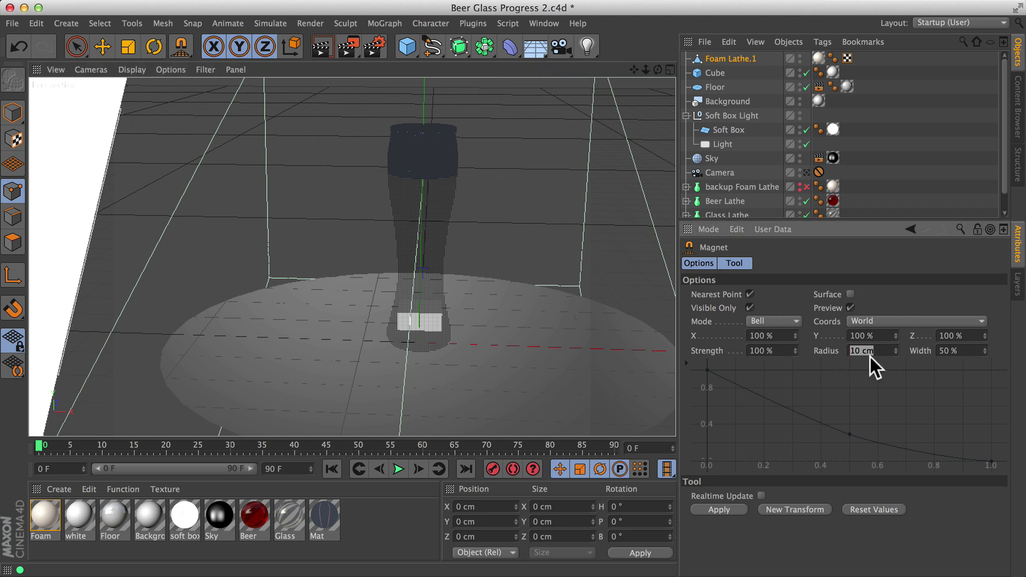
pyautogui.write('3')
pyautogui.press('Return')
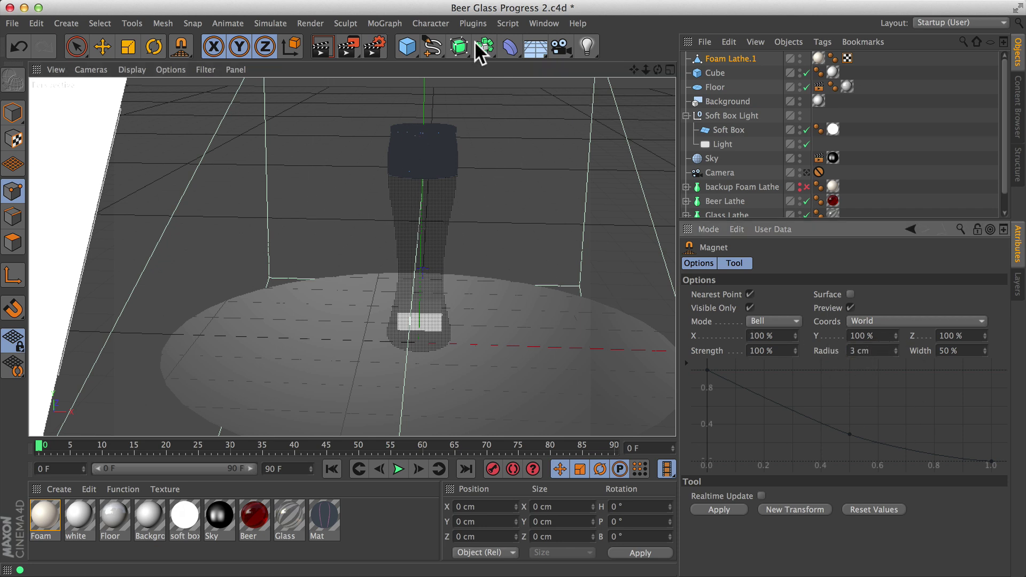
# Pull points on the foam's top surface slightly upward with the Magnet tool to form an uneven, bulging top.
pyautogui.scroll(10, 585, 117)
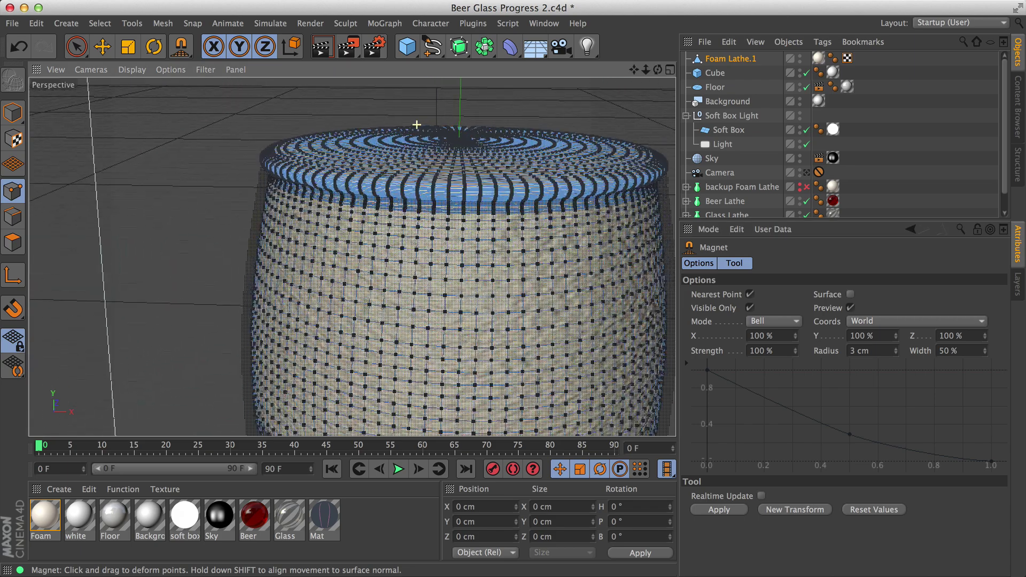
pyautogui.moveTo(370, 172)
pyautogui.keyDown('alt'); pyautogui.mouseDown()
pyautogui.moveTo(264, 201)
pyautogui.moveTo(367, 183)
pyautogui.moveTo(359, 174)
pyautogui.mouseUp(); pyautogui.keyUp('alt')
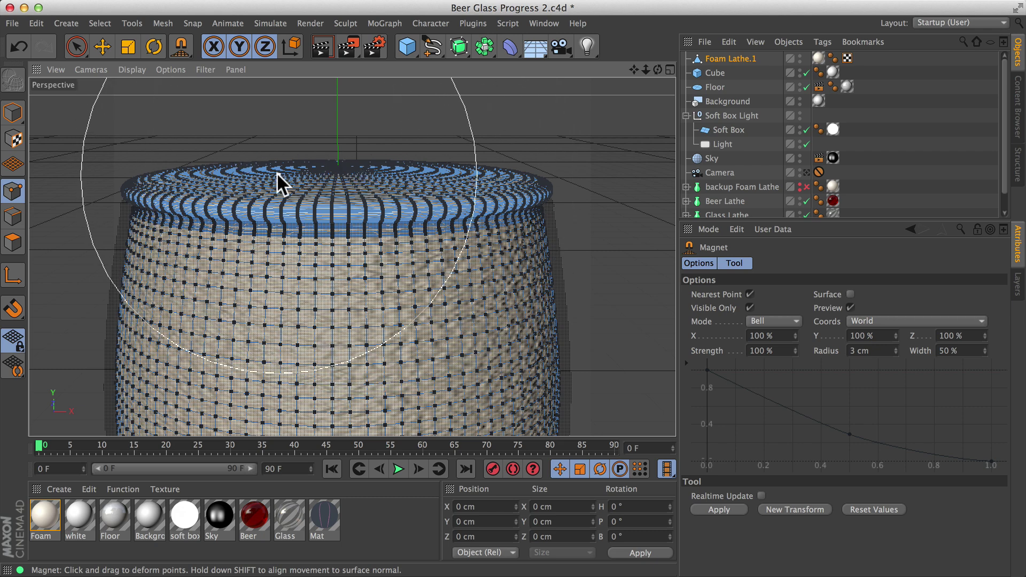
pyautogui.moveTo(275, 167); pyautogui.dragTo(275, 158)
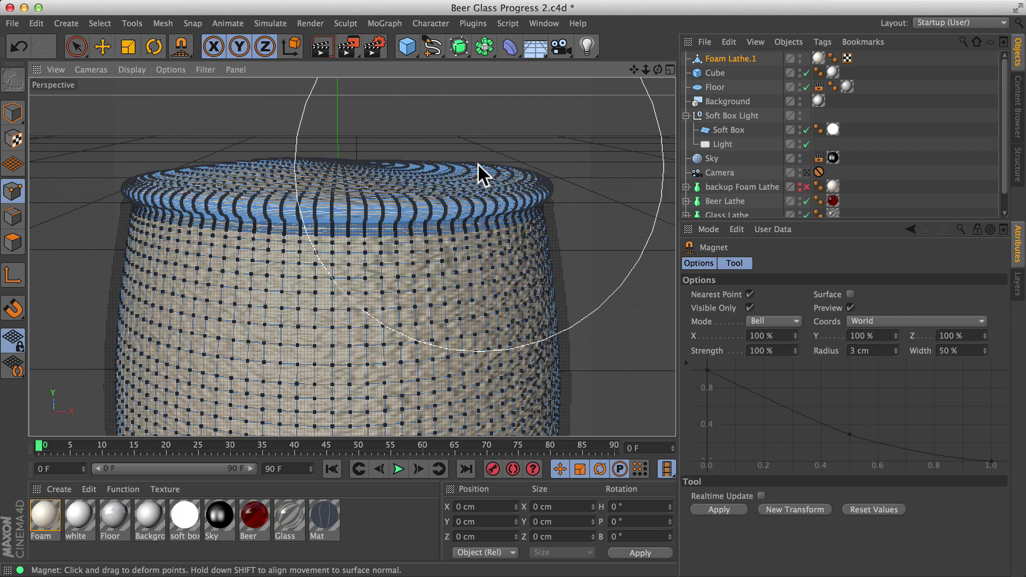
pyautogui.keyDown('alt'); pyautogui.moveTo(478, 162); pyautogui.dragTo(237, 174); pyautogui.keyUp('alt')
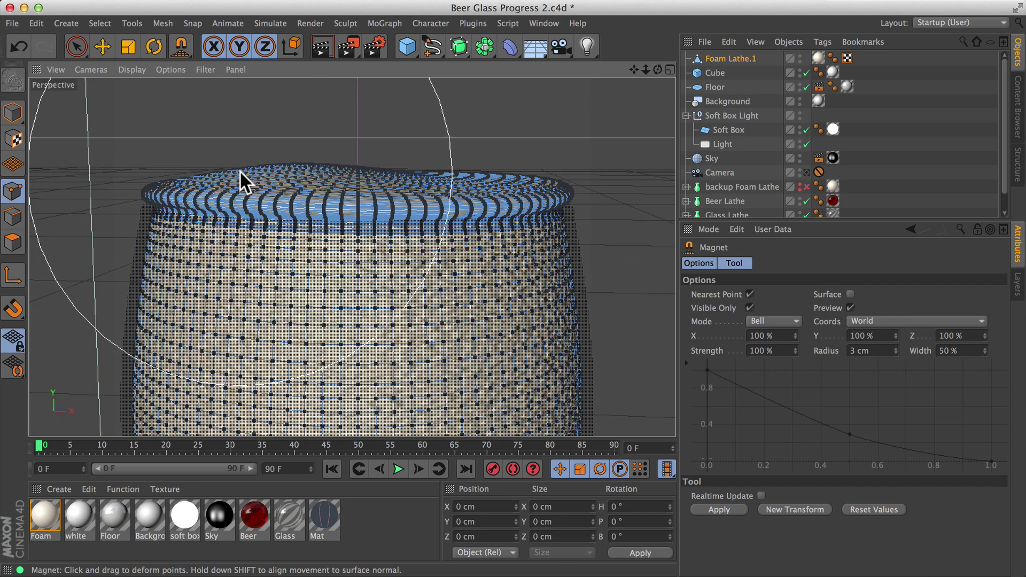
pyautogui.moveTo(293, 146); pyautogui.dragTo(322, 139)
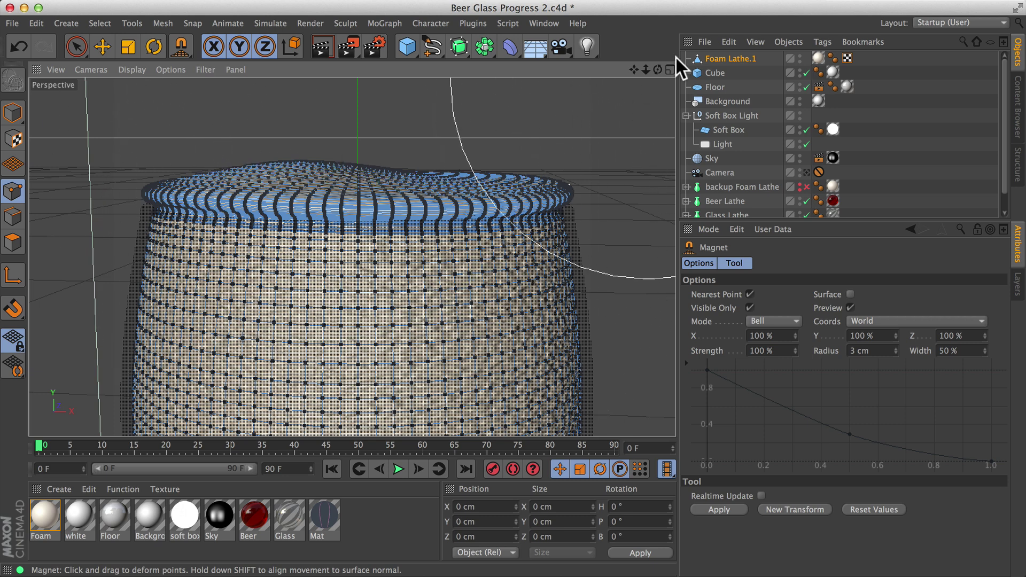
# Rename the editable Foam Lathe.1 object to "Foam".
pyautogui.doubleClick(727, 59)
pyautogui.write('Foam')
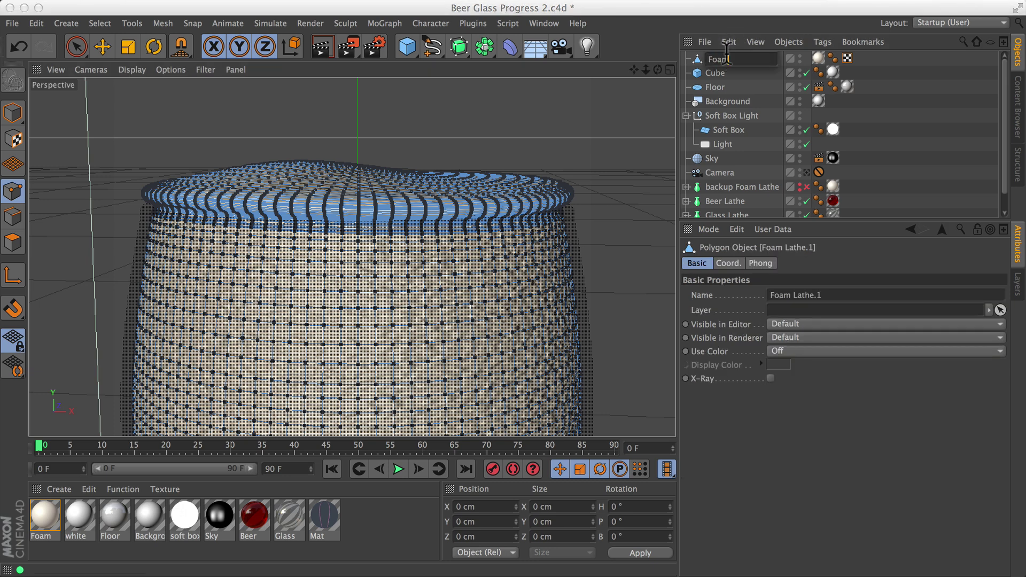
pyautogui.press('Return')
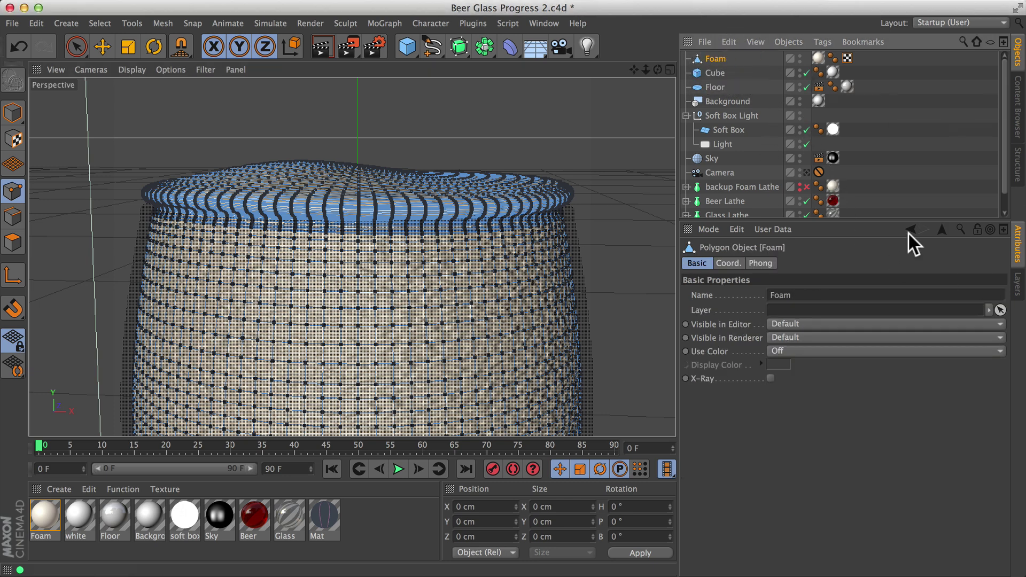
# Return to the scene camera's view in model mode with nothing selected and render the beer glass in the viewport.
pyautogui.click(806, 172)
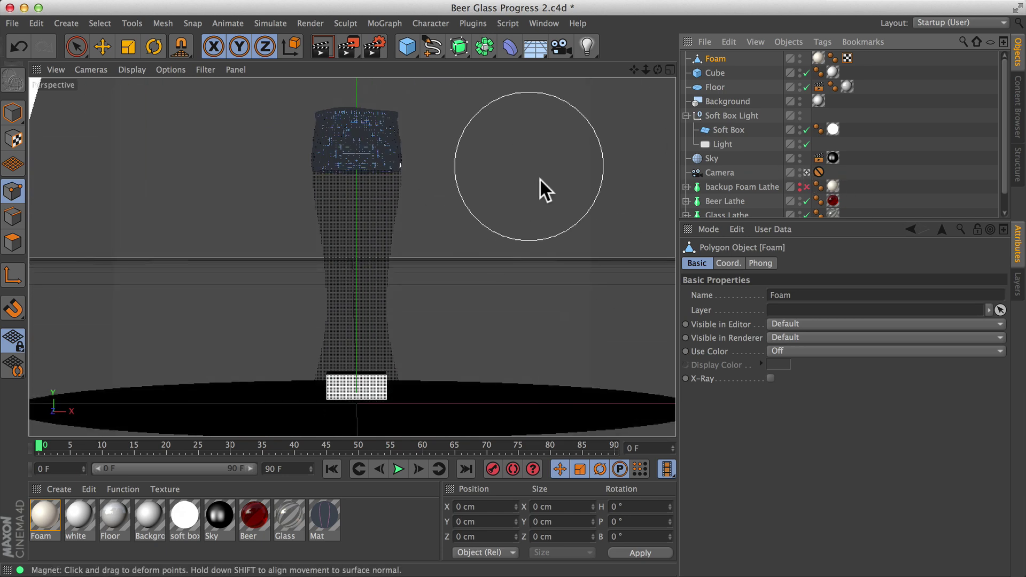
pyautogui.click(14, 113)
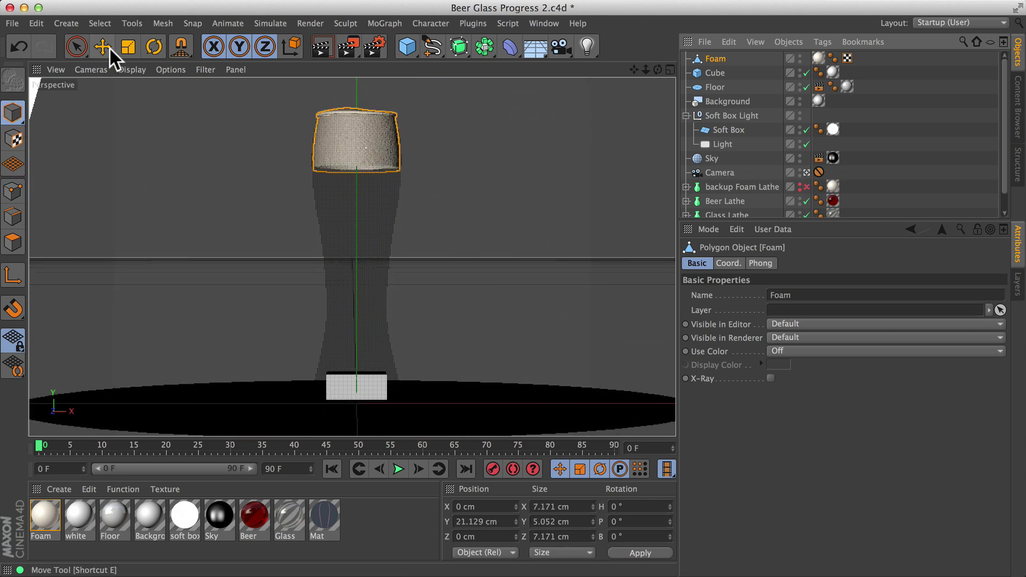
pyautogui.click(106, 46)
pyautogui.click(106, 44)
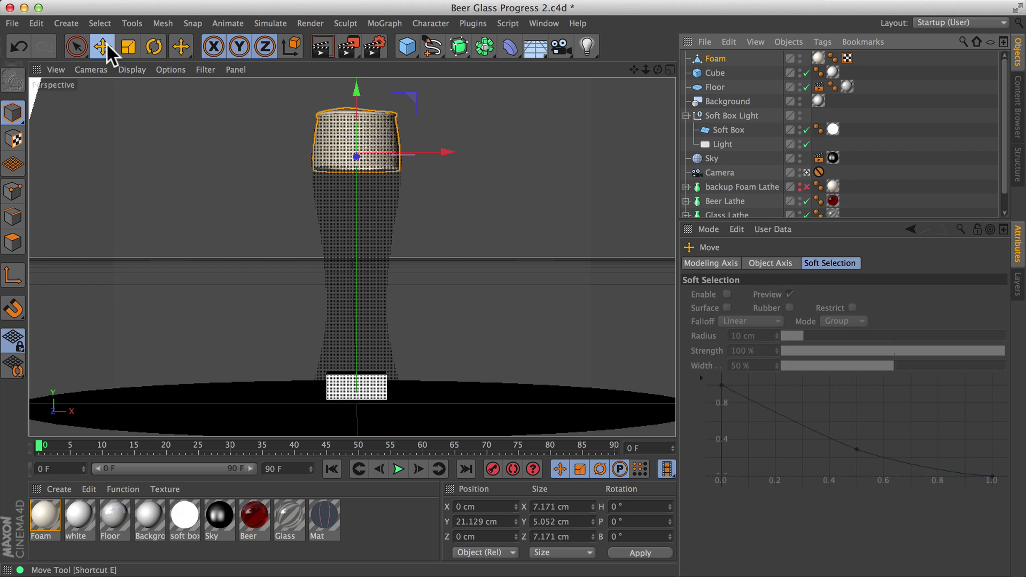
pyautogui.click(587, 123)
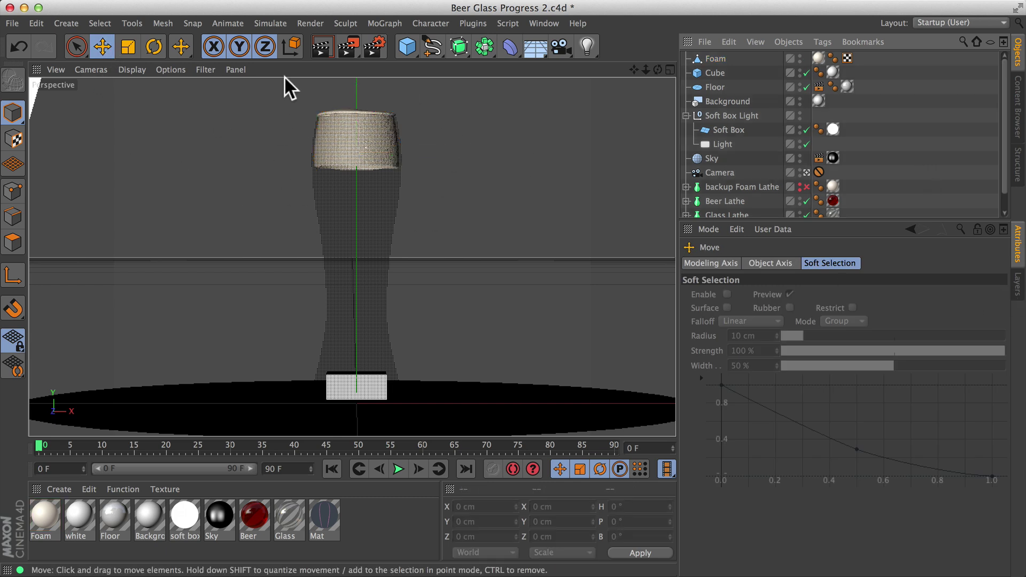
pyautogui.click(319, 46)
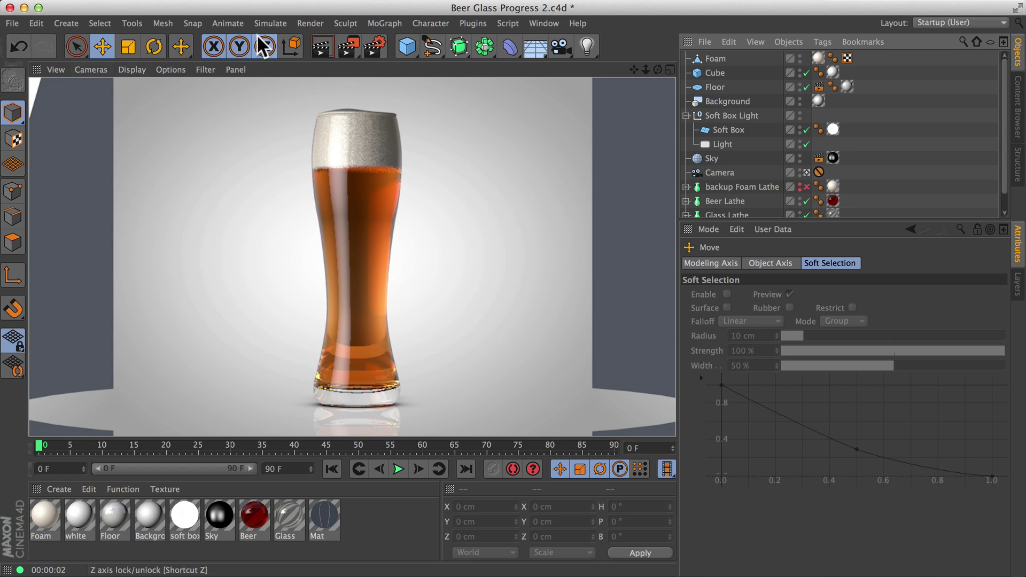
# Save the project incrementally as a new numbered version of the beer glass file.
pyautogui.click(13, 23)
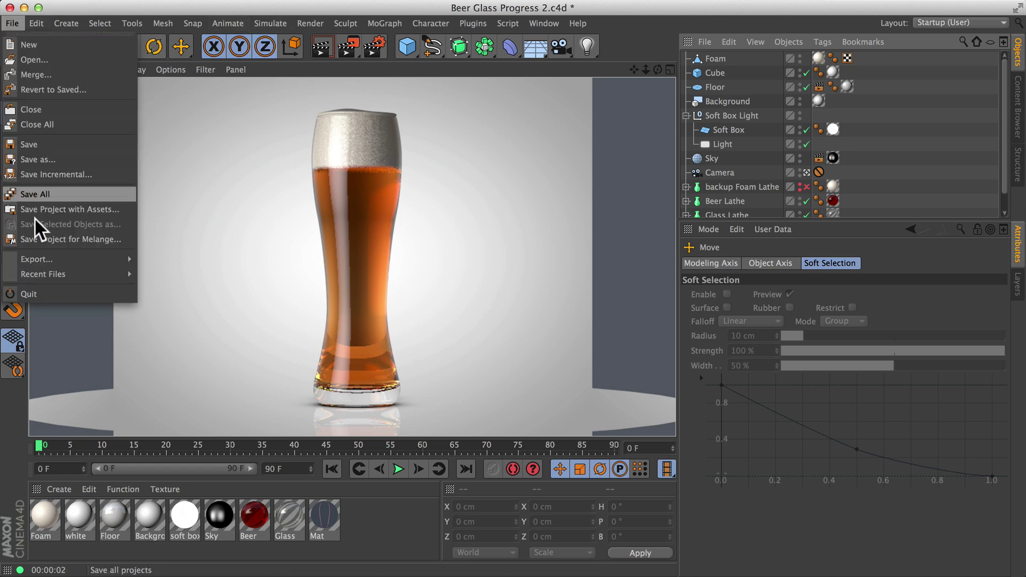
pyautogui.moveTo(76, 256)
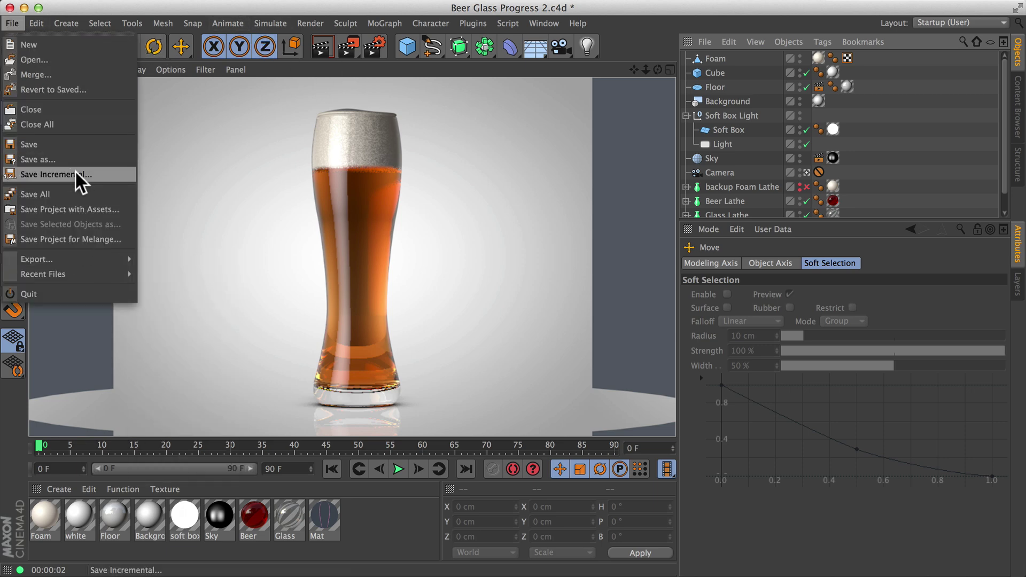
pyautogui.click(74, 172)
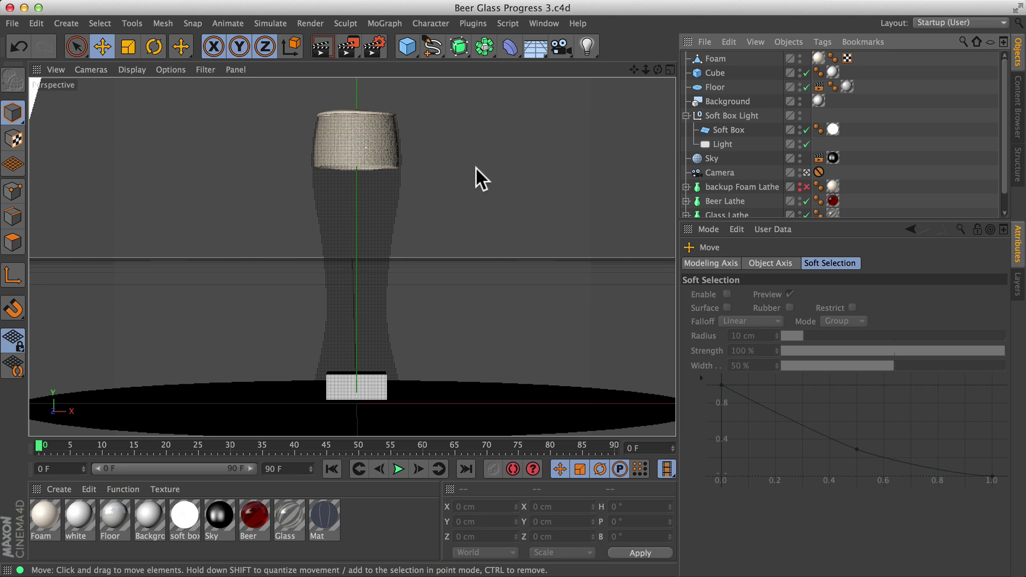